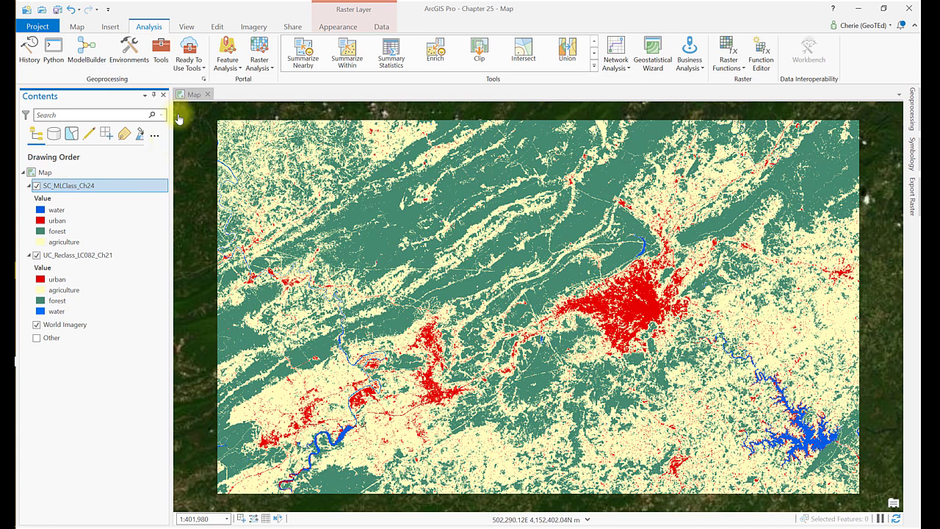
- Search the geoprocessing tools for "accuracy" and open the Spatial Analyst version of Create Accuracy Assessment Points
left_click(159, 51)
left_click(159, 51)
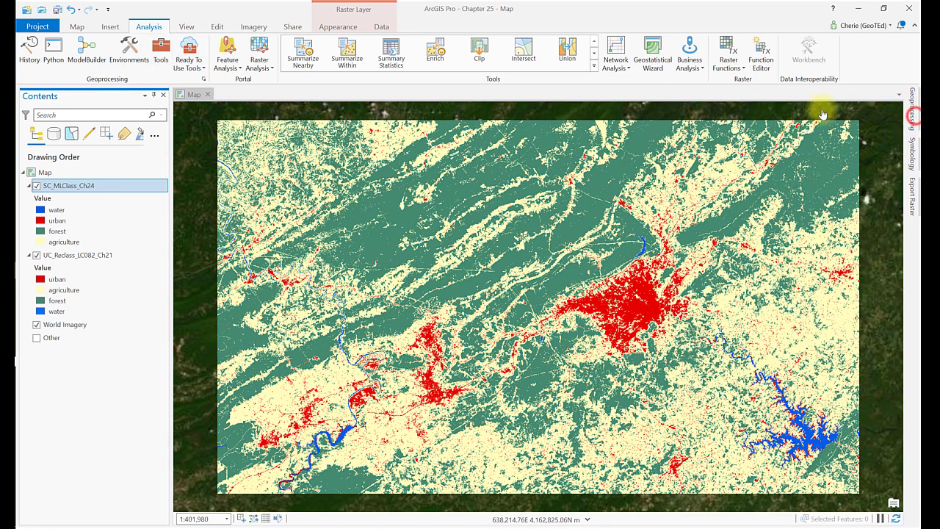
left_click(913, 110)
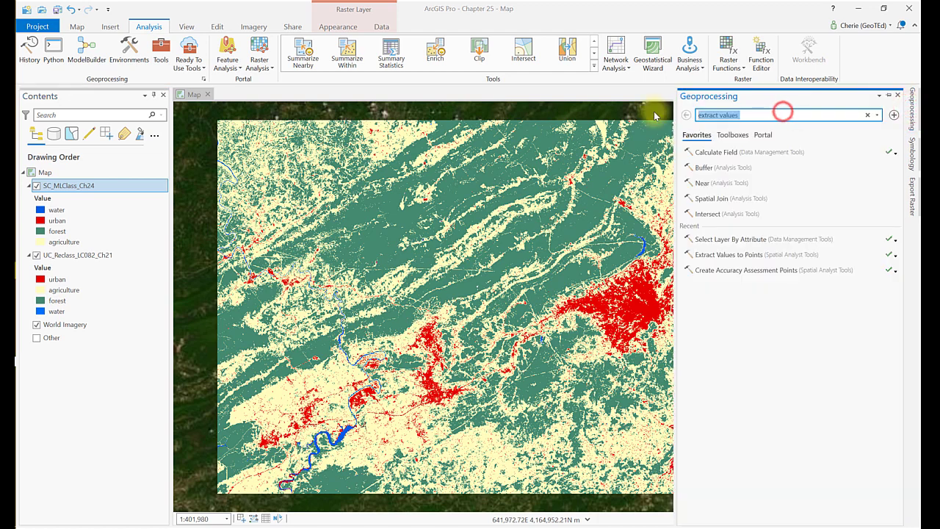
key("ctrl+a")
type("accuracy")
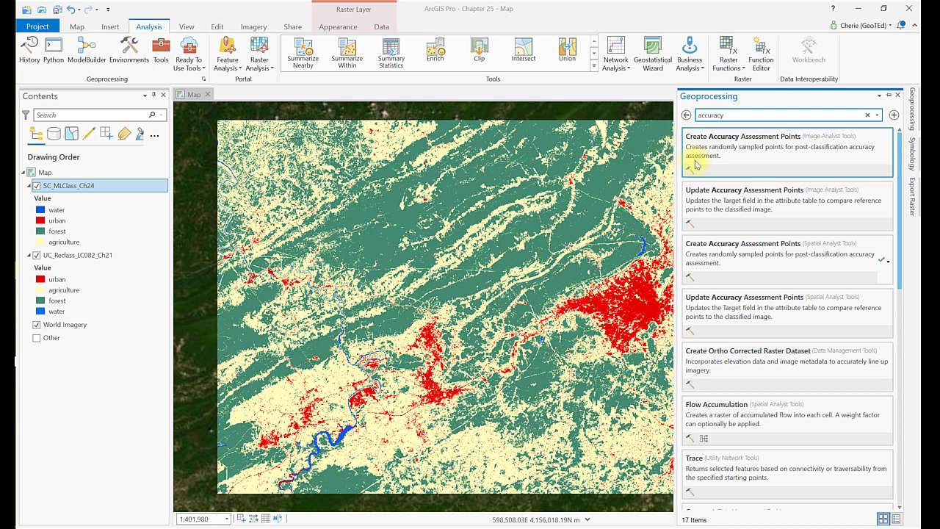
left_click(771, 266)
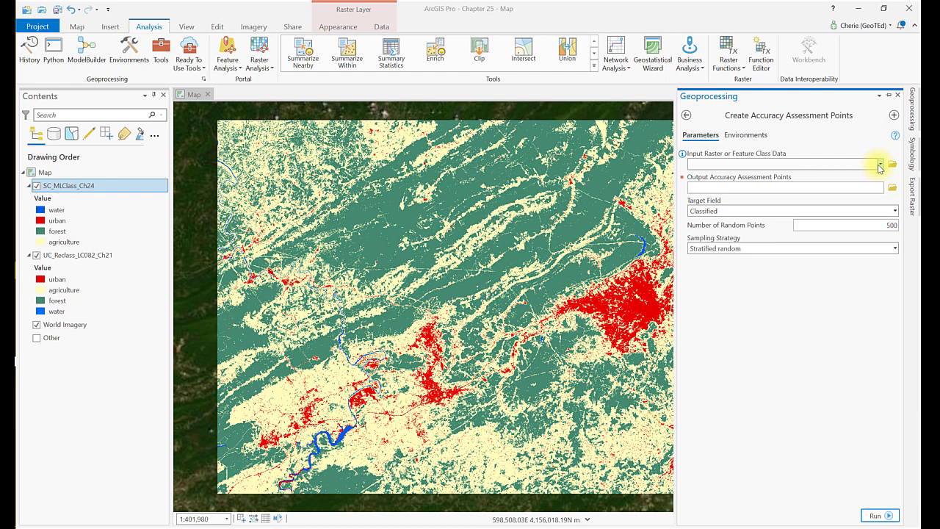
- Set UC_Reclass_LC082_Ch21 as the input raster and name the output accuracy assessment points AccurcyAssessment
left_click(879, 164)
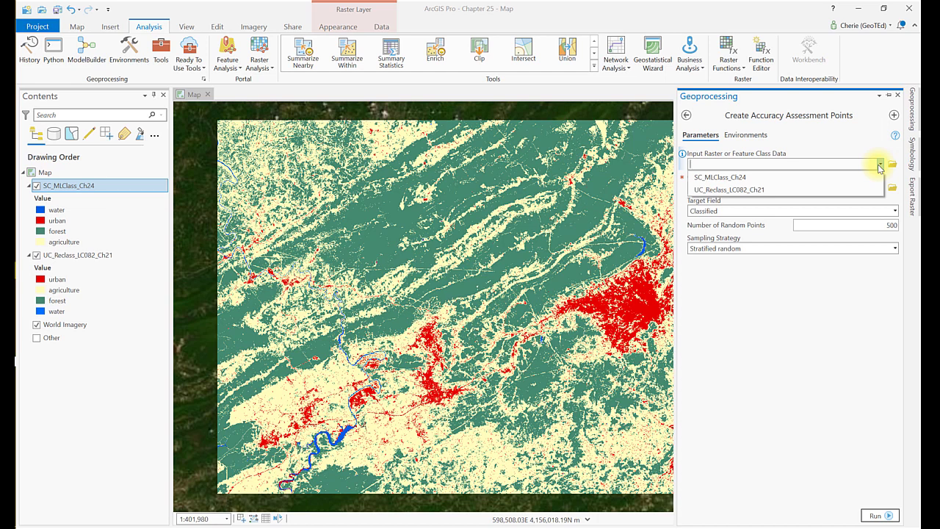
left_click(850, 189)
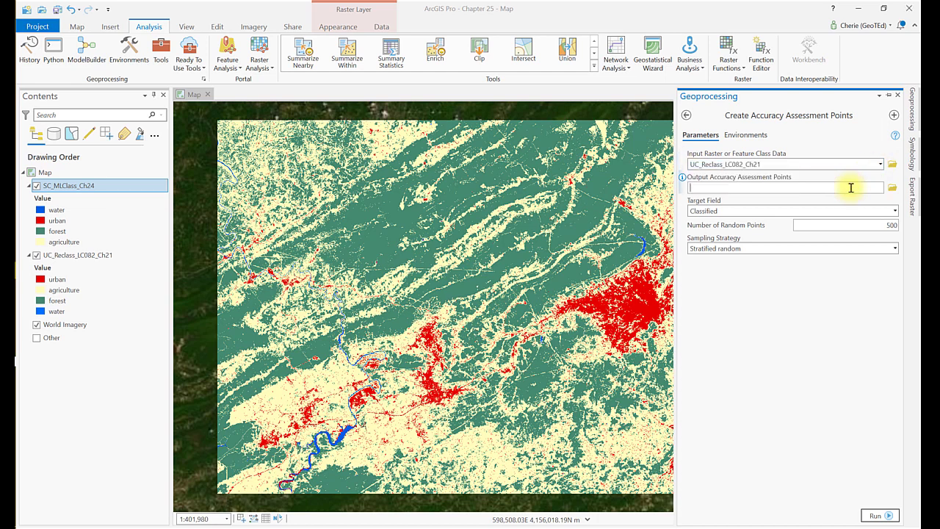
type("AccurcyAssessment")
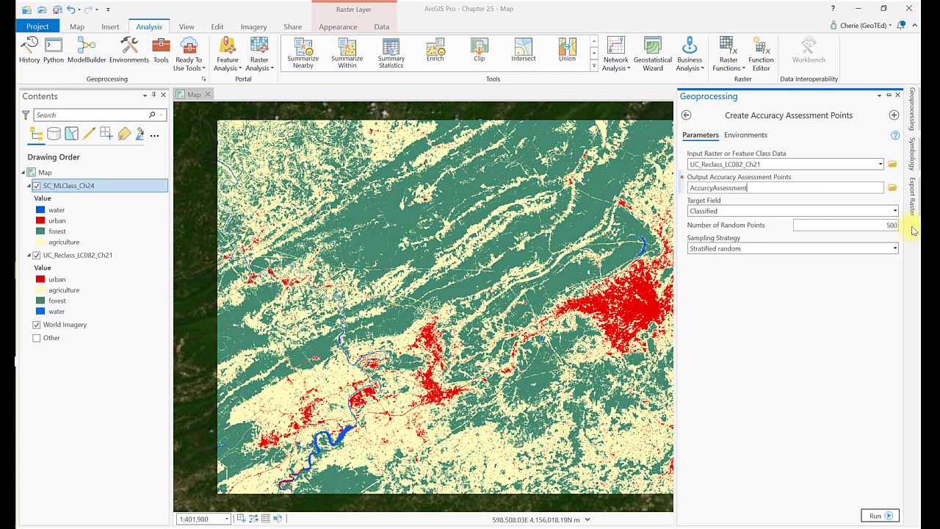
- Set the number of random points to 100 with the Random sampling strategy and run the tool
left_click(875, 221)
double_click(890, 226)
type("100")
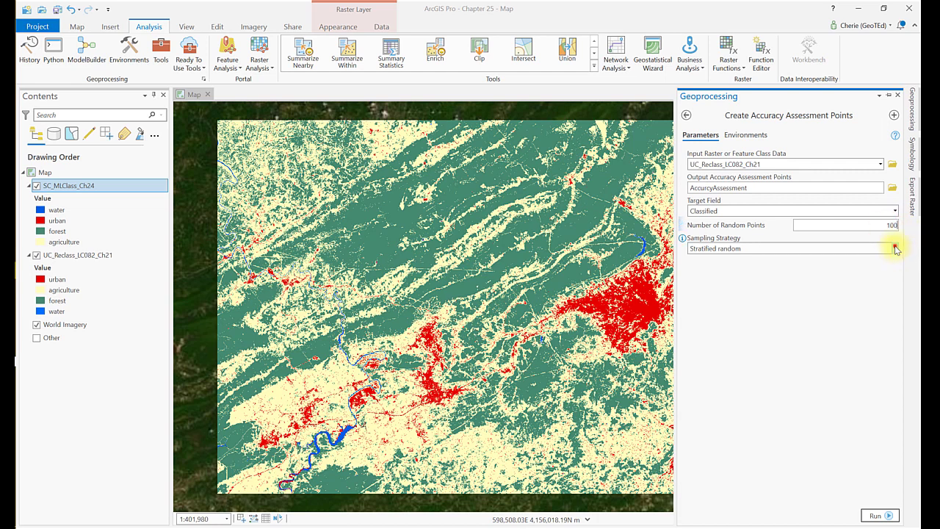
left_click(895, 248)
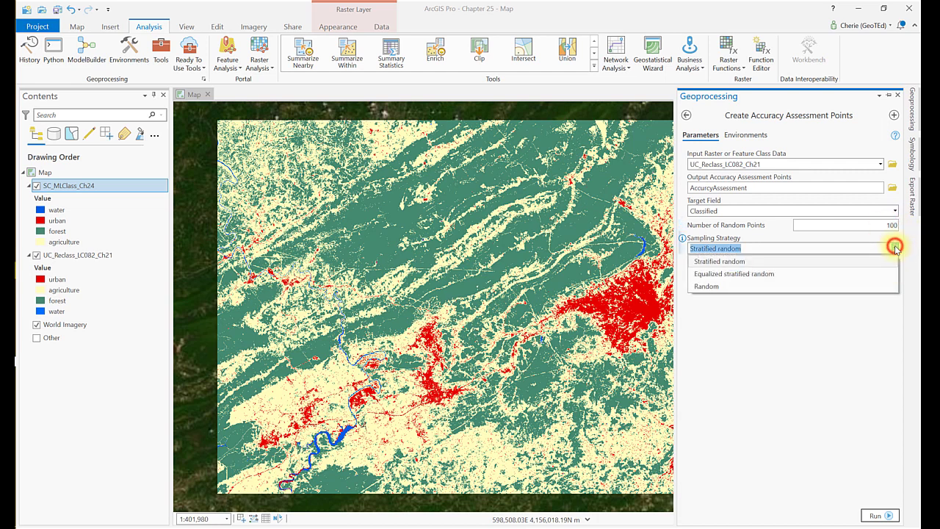
left_click(879, 287)
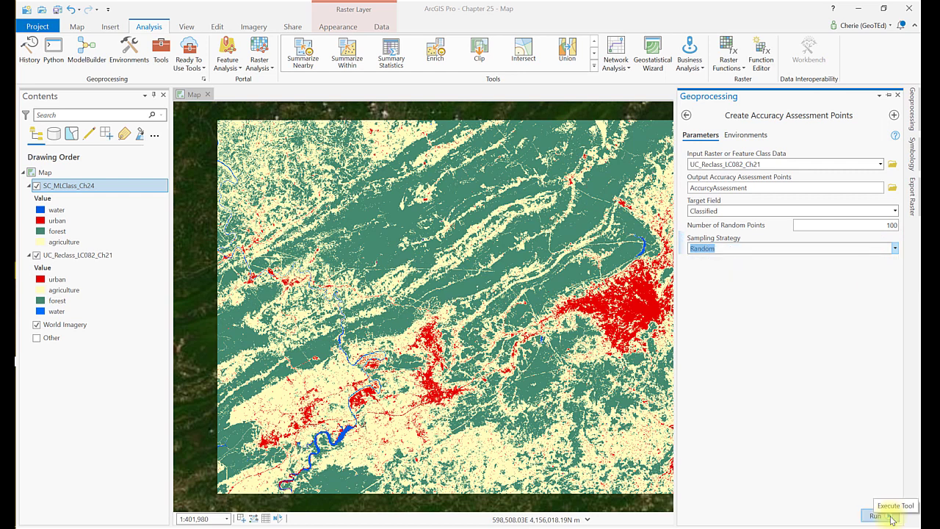
left_click(889, 516)
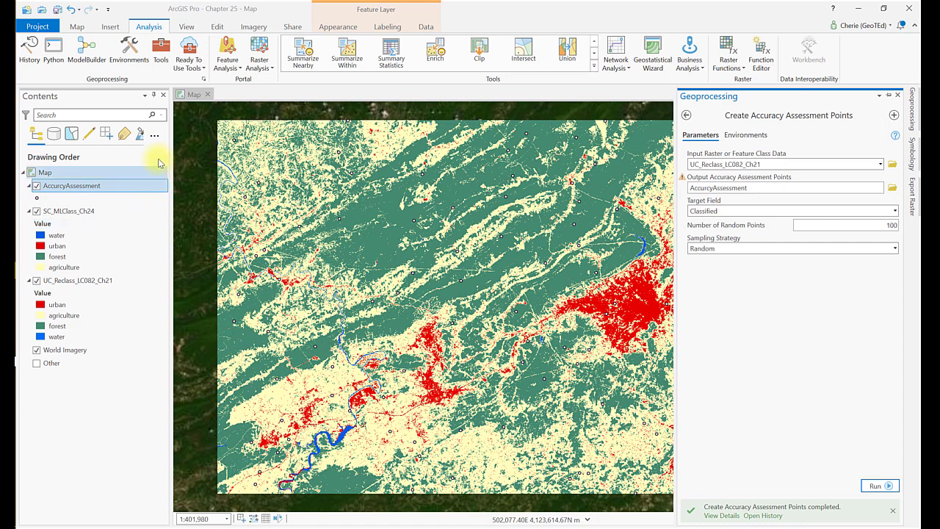
- Open the AccurcyAssessment layer's attribute table and delete its GrndTruth field
right_click(134, 188)
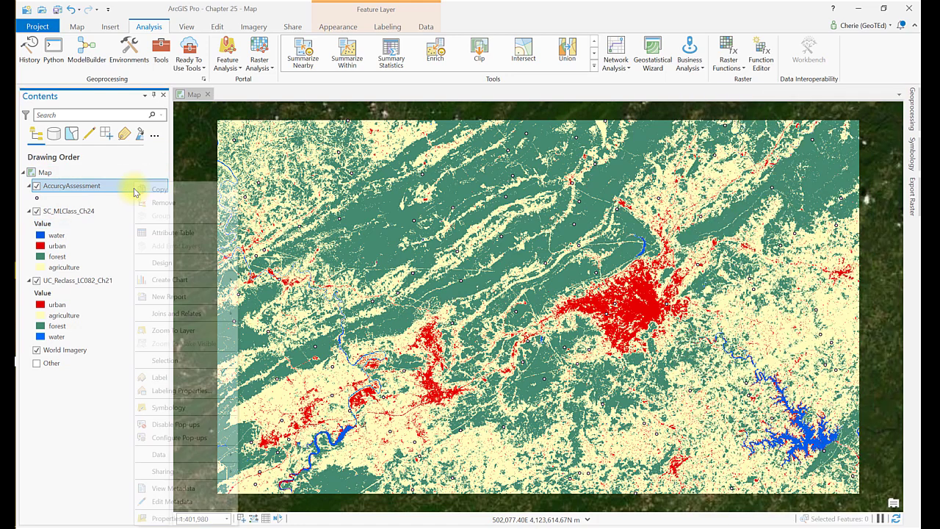
left_click(163, 234)
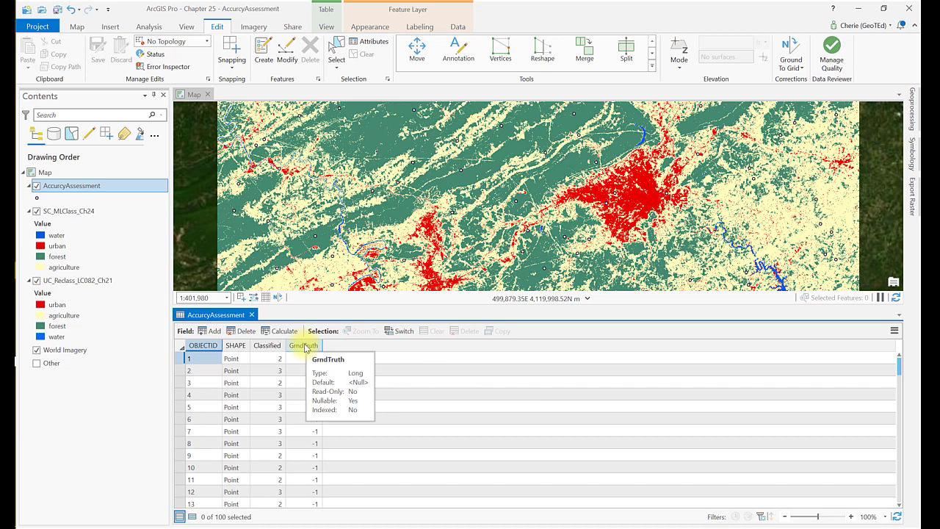
left_click(303, 345)
left_click(250, 331)
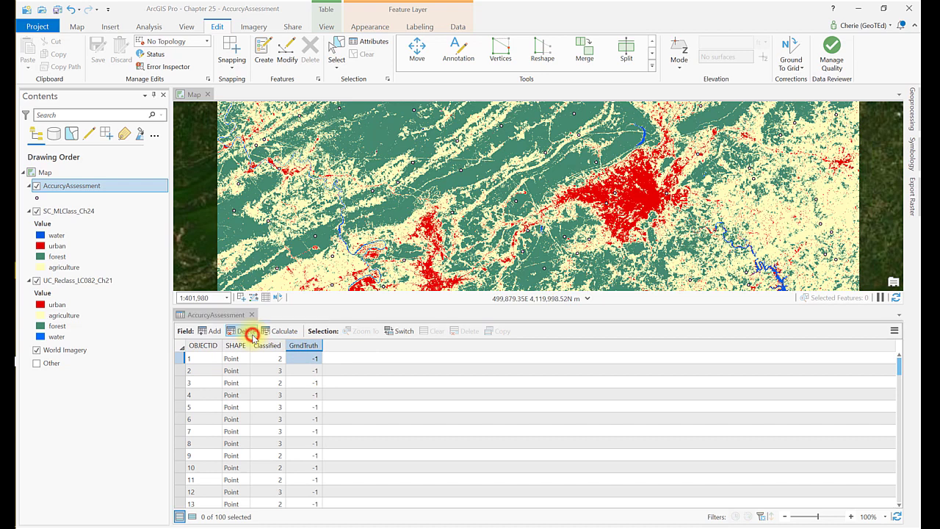
left_click(498, 293)
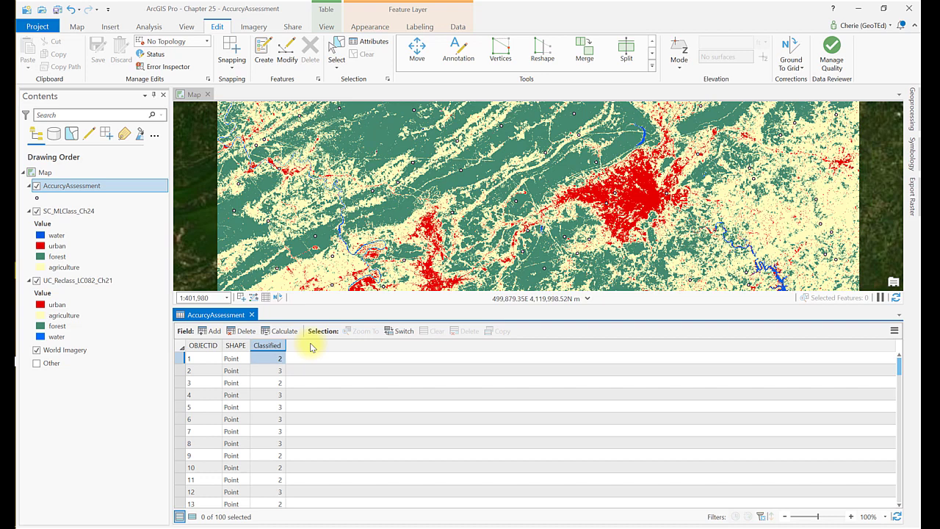
- Add a Long field named ML_Class to the AccurcyAssessment table, save the change and close the fields view
left_click(207, 331)
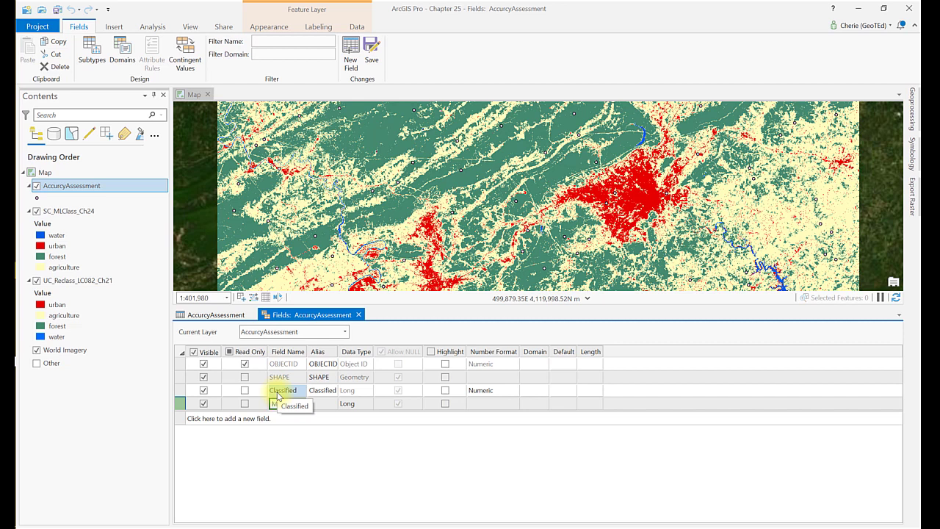
type("ML_Class")
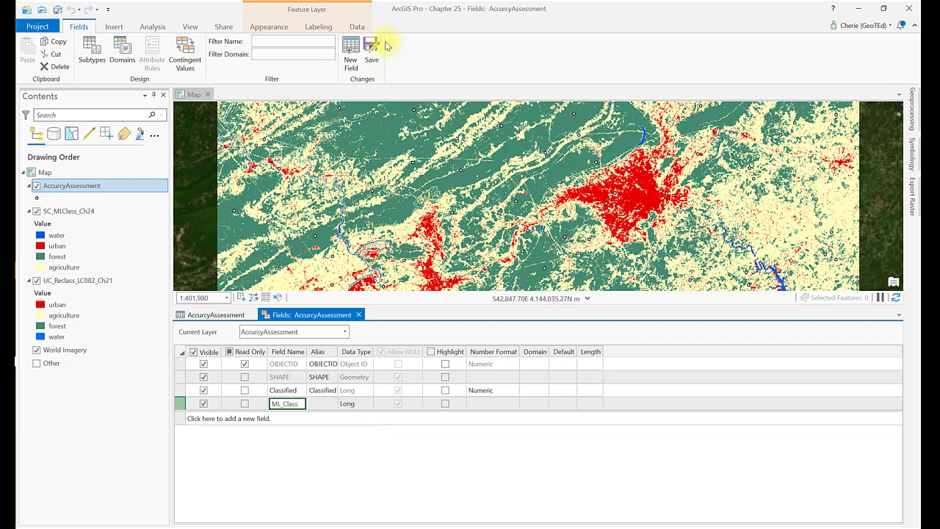
left_click(367, 49)
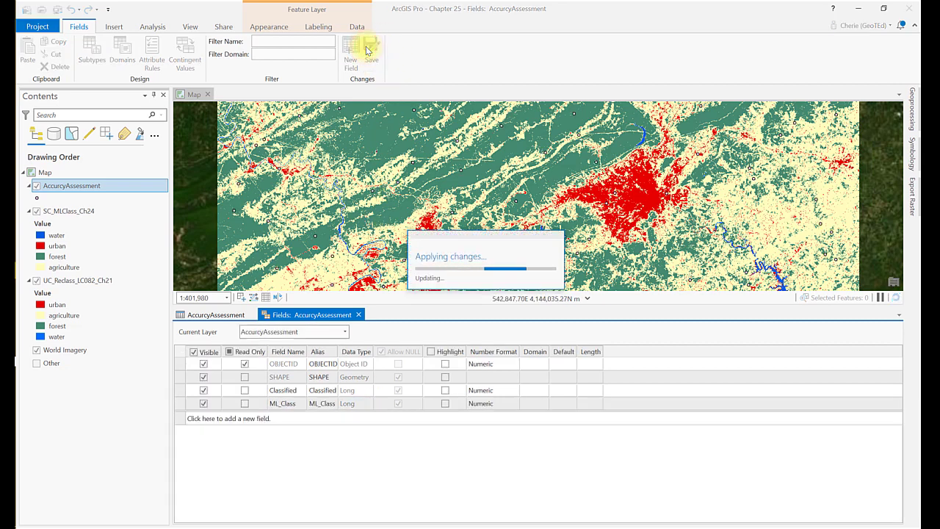
left_click(358, 314)
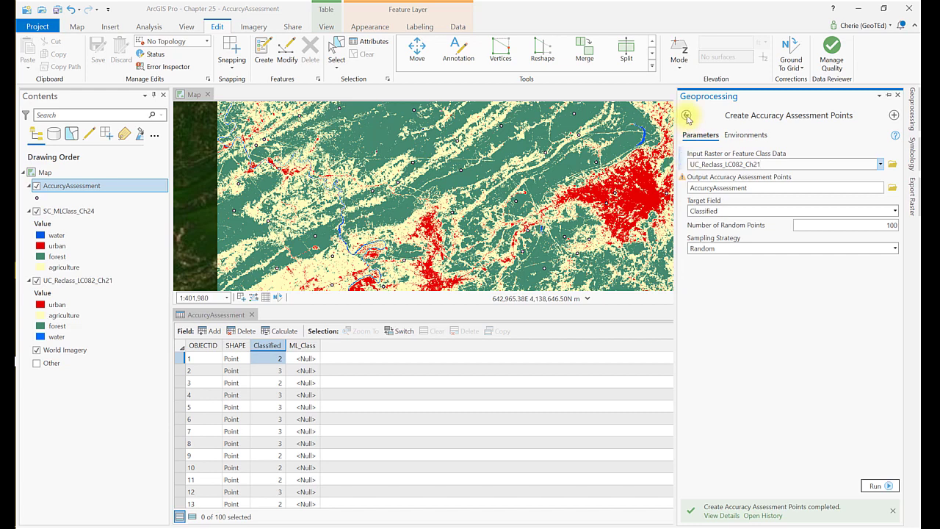
- Search the geoprocessing tools for "extract values to points" and open the Extract Values to Points tool
left_click(685, 115)
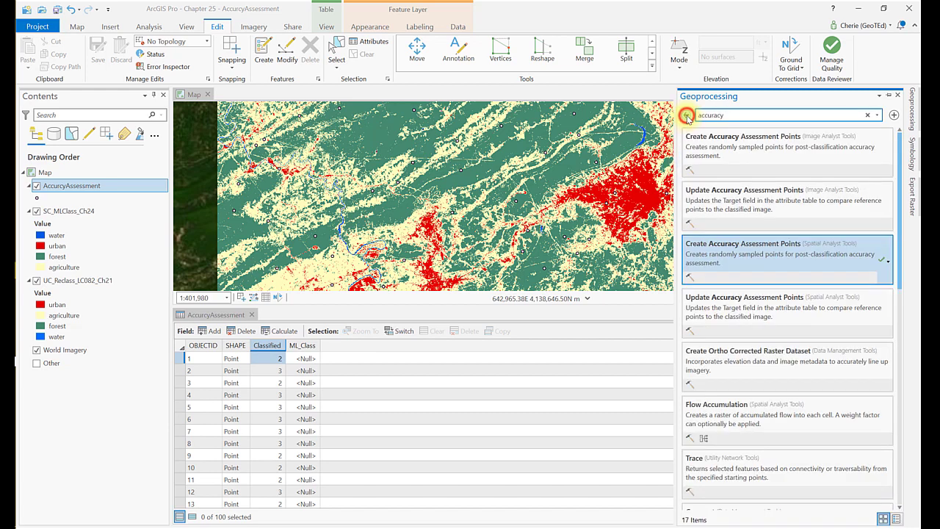
double_click(734, 114)
type("e")
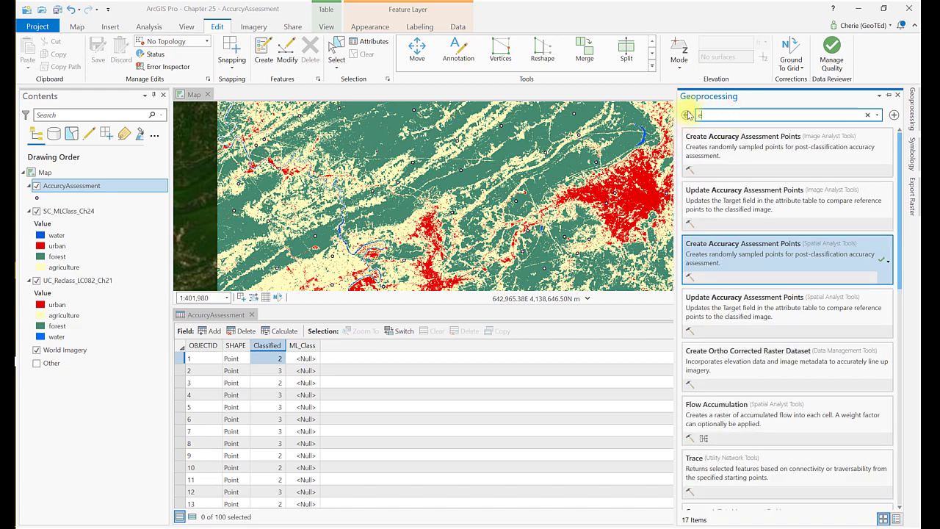
type("xtract values")
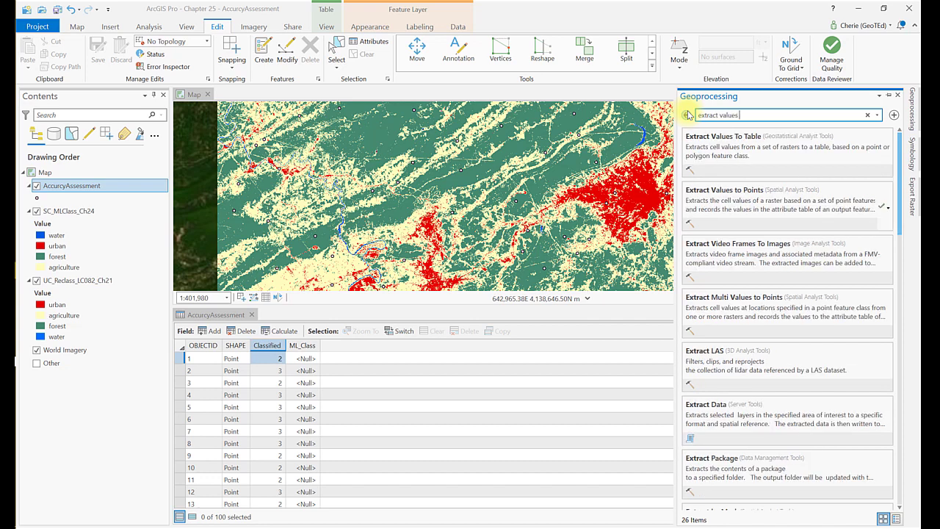
type(" to points")
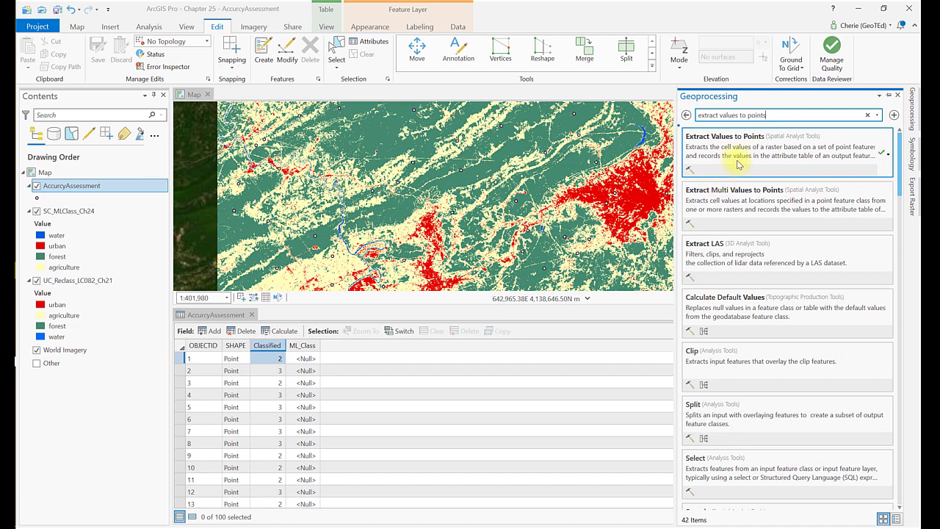
left_click(736, 158)
- Set AccurcyAssessment as the input point features and SC_MLClass_Ch24 as the input raster
left_click(860, 164)
left_click(857, 179)
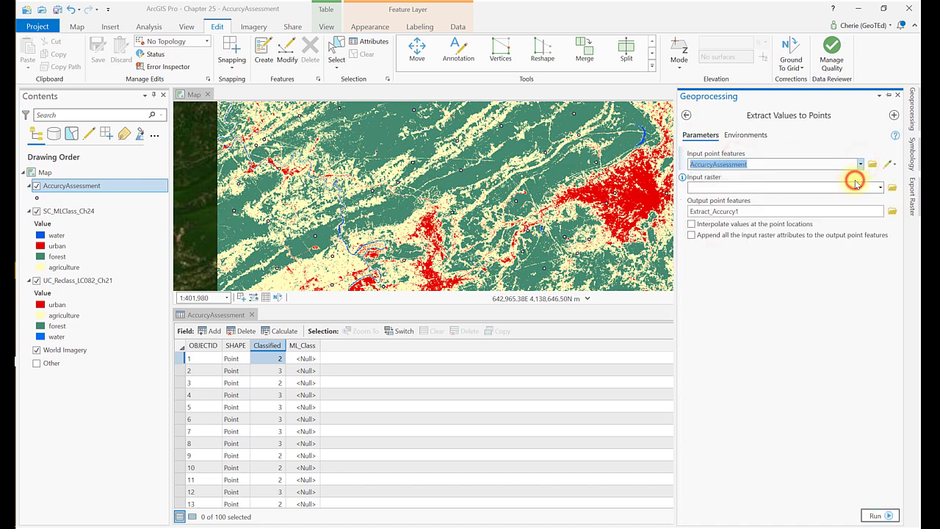
left_click(880, 189)
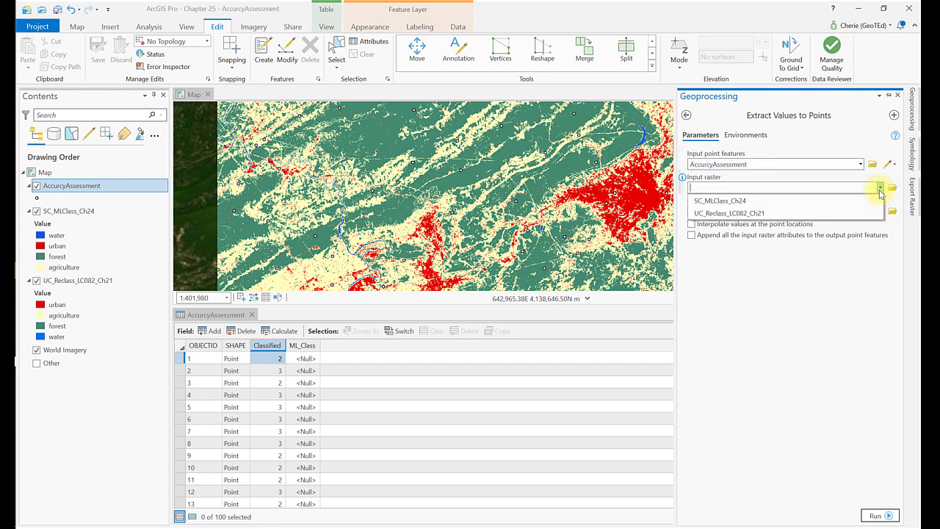
left_click(827, 201)
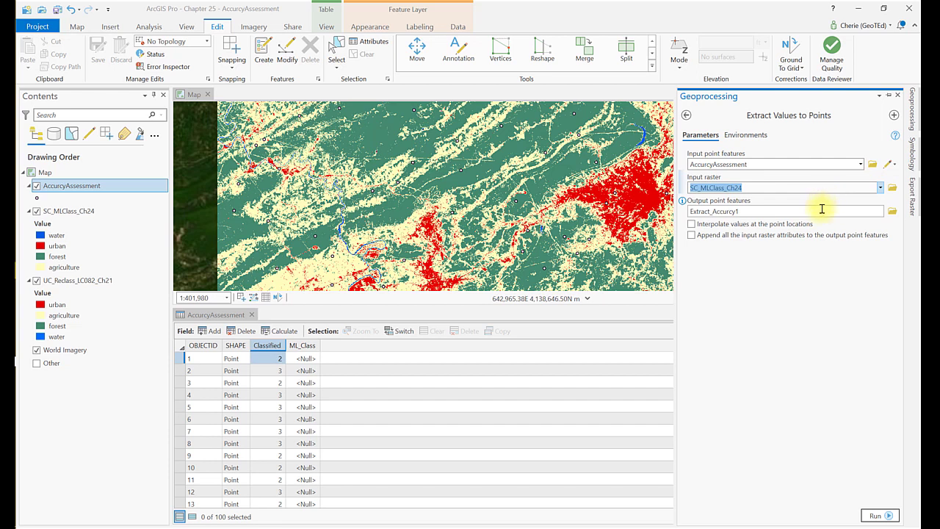
- Name the output point features AccuracyAssessment2 and run Extract Values to Points
left_click(771, 209)
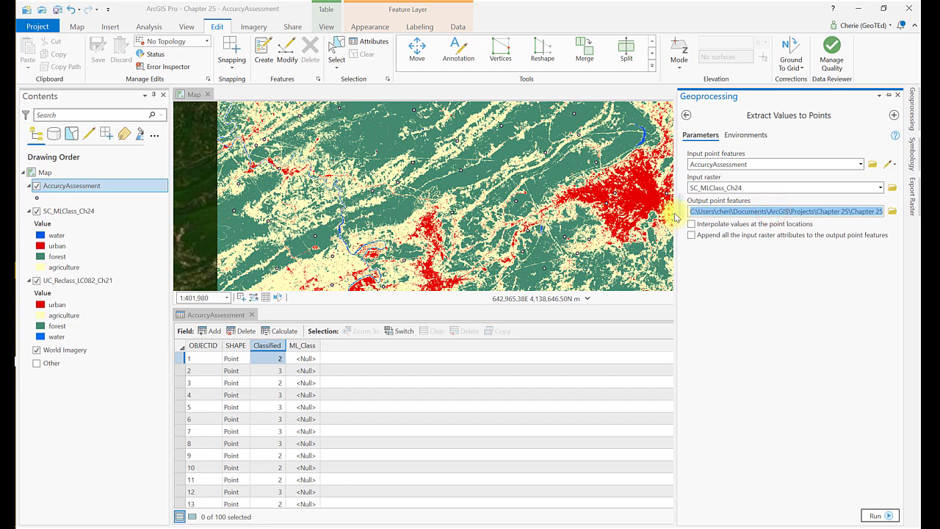
key("BackSpace")
type("A")
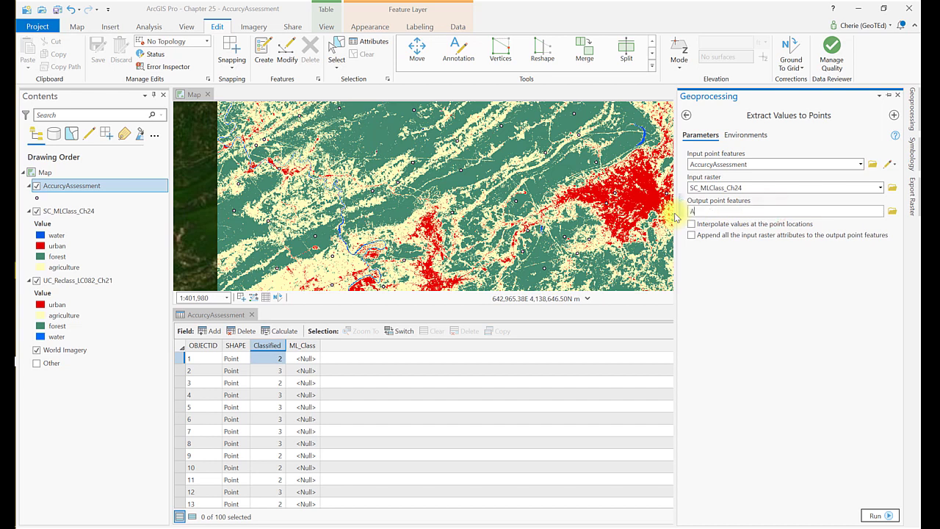
type("ccuracyAssessment2")
left_click(888, 517)
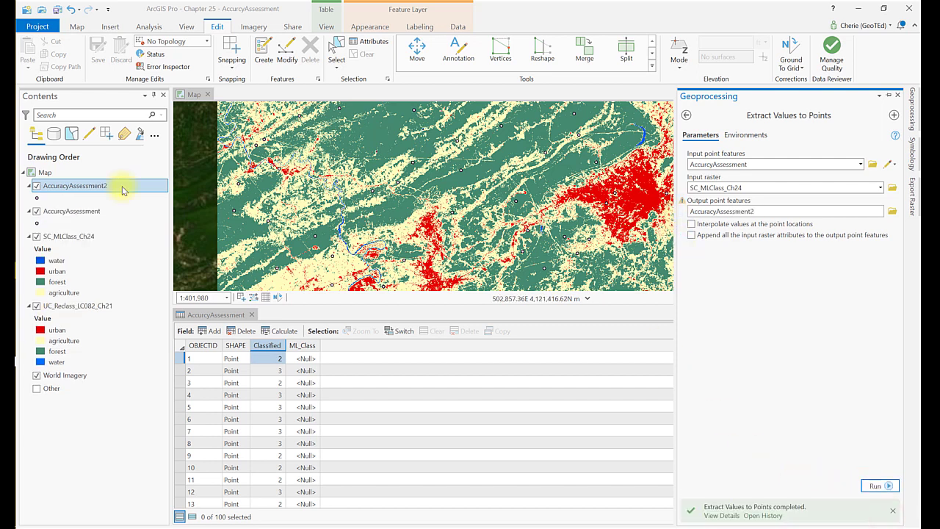
- Open the AccuracyAssessment2 attribute table and the SC_MLClass_Ch24 symbology to compare the extracted raster values with the class labels
right_click(123, 185)
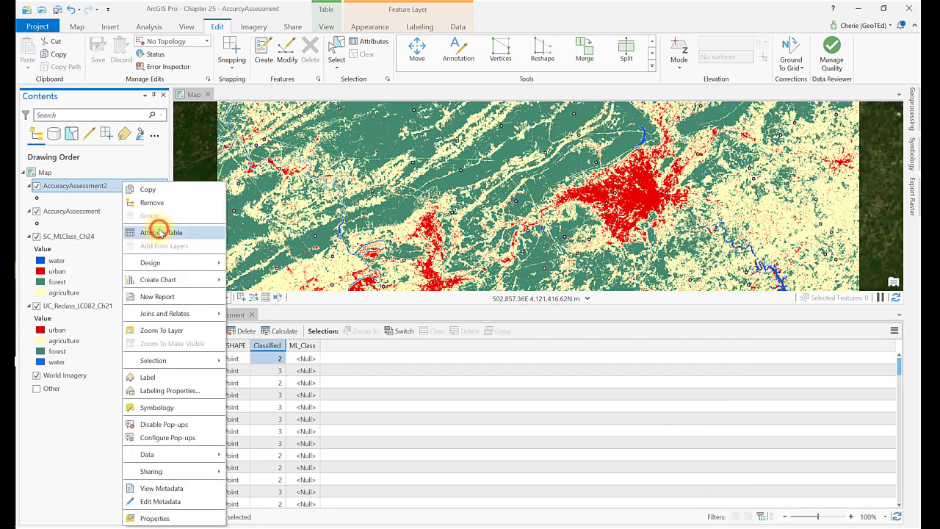
left_click(160, 232)
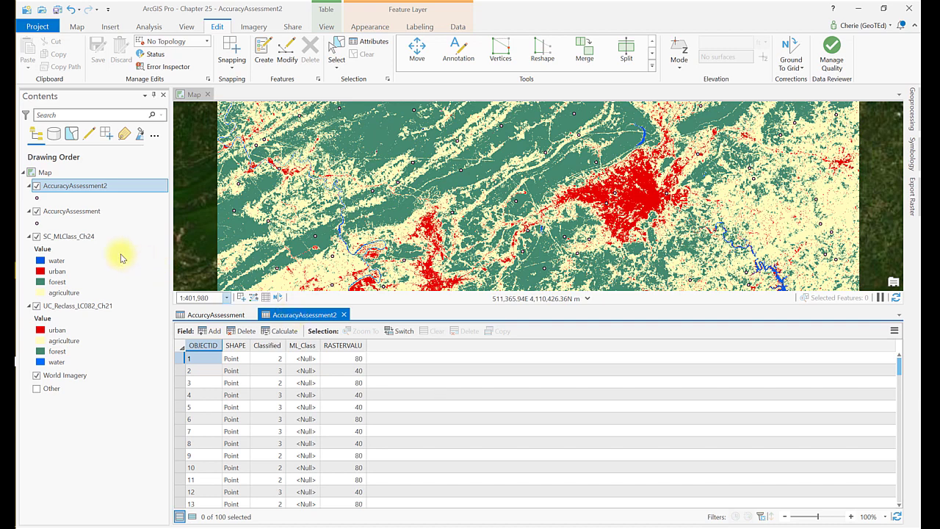
left_click(85, 238)
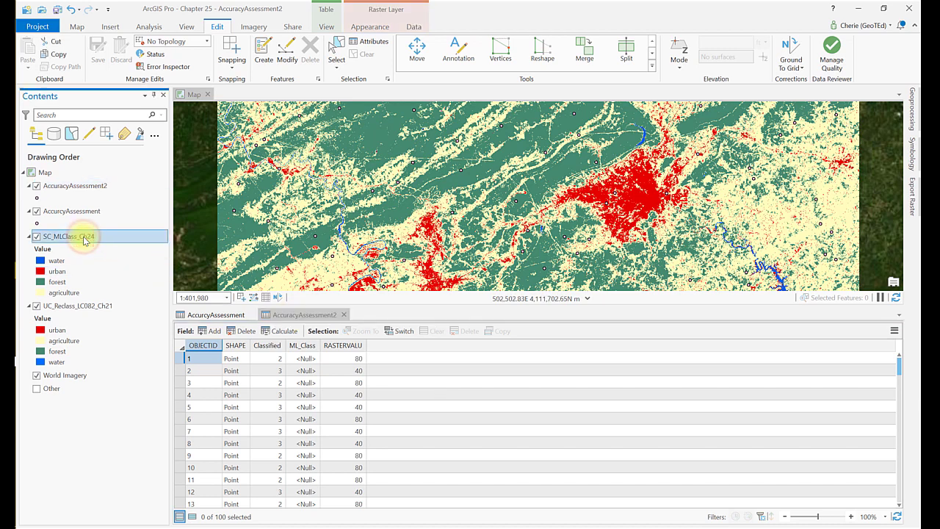
right_click(84, 237)
left_click(118, 408)
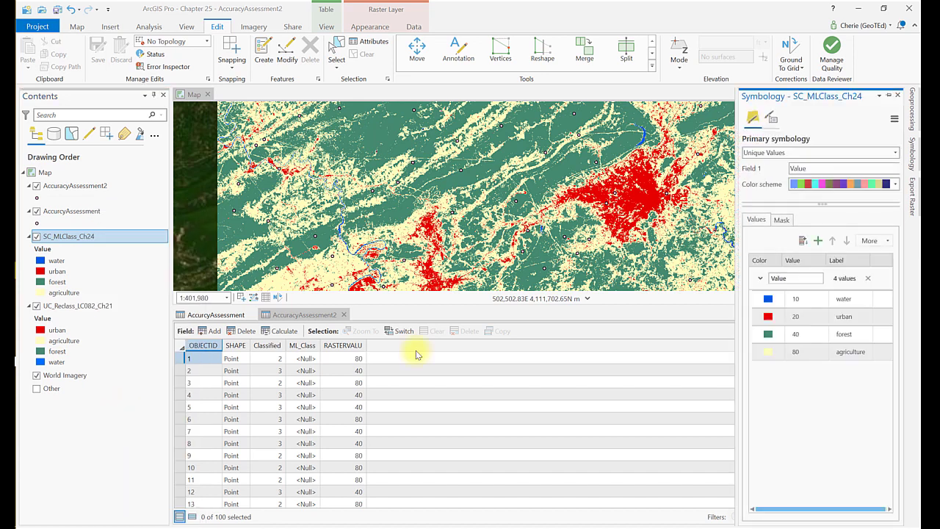
- Open the Select Layer By Attribute tool and set AccuracyAssessment2 as the input rows
left_click(75, 26)
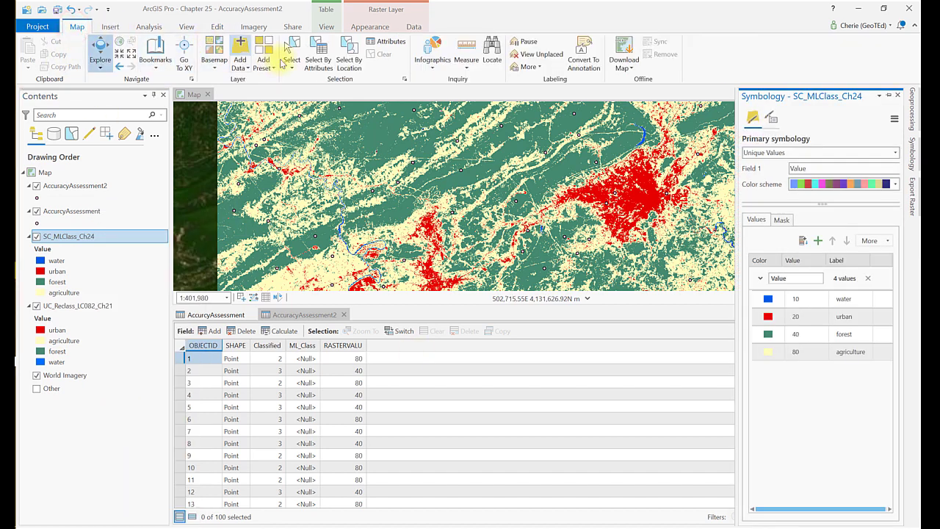
left_click(318, 54)
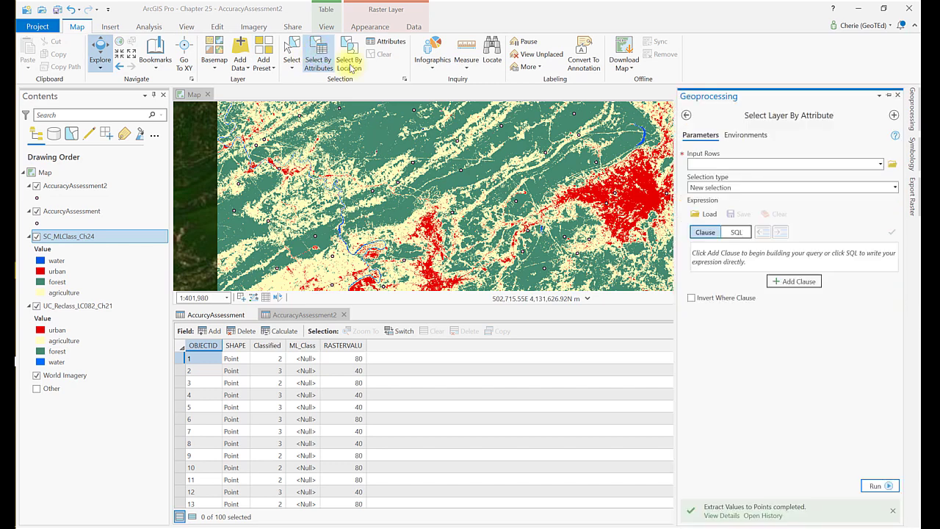
left_click(880, 165)
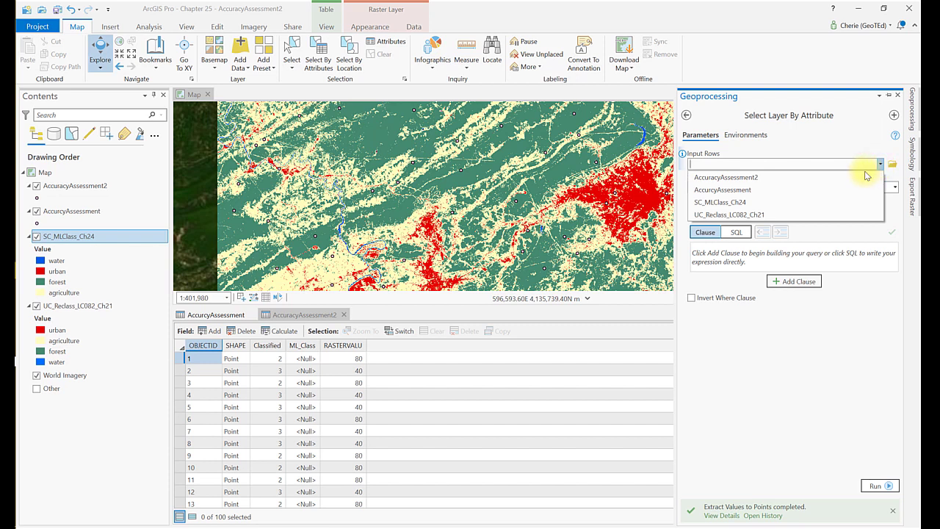
left_click(861, 177)
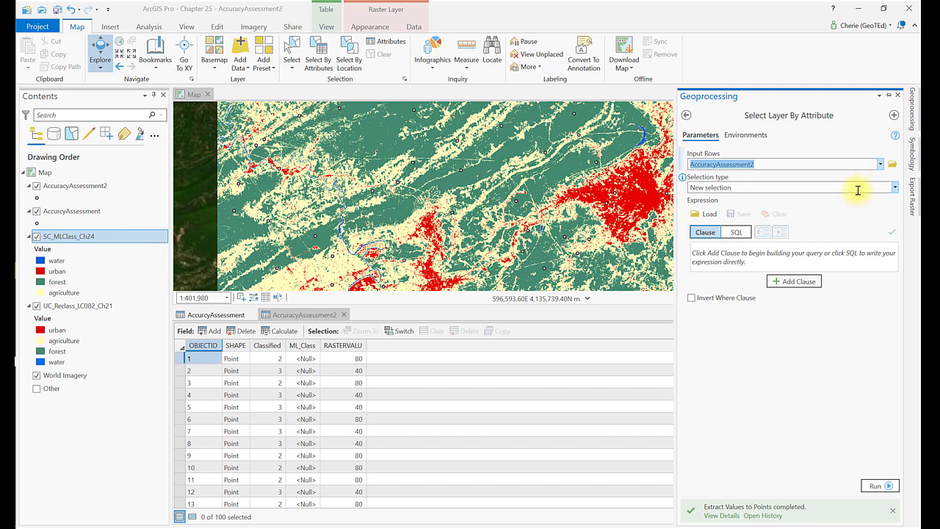
- Select the AccuracyAssessment2 points where RASTERVALU is equal to 40 and check the selected rows in the table
left_click(807, 283)
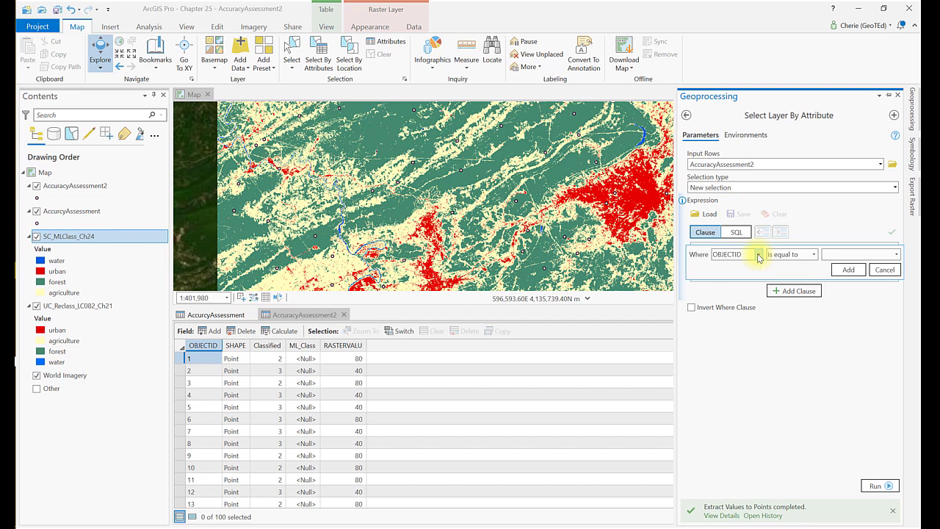
left_click(758, 255)
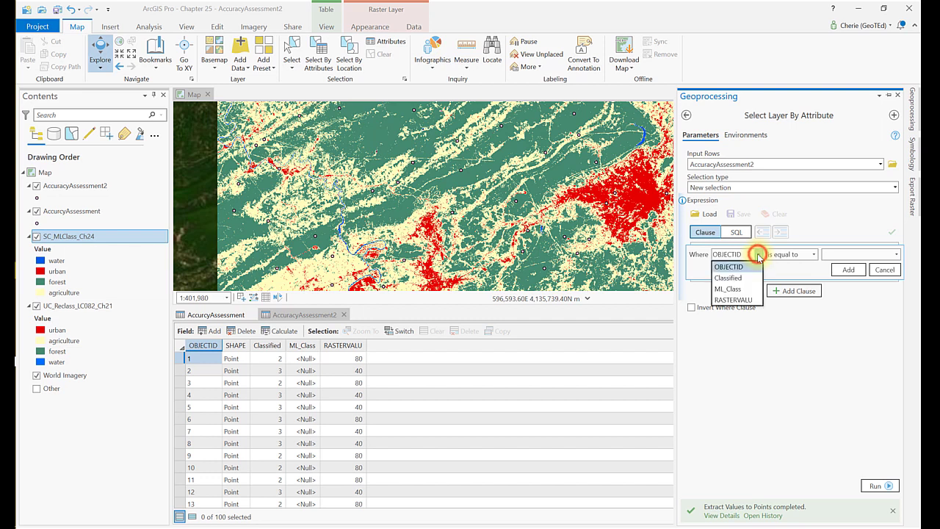
left_click(747, 300)
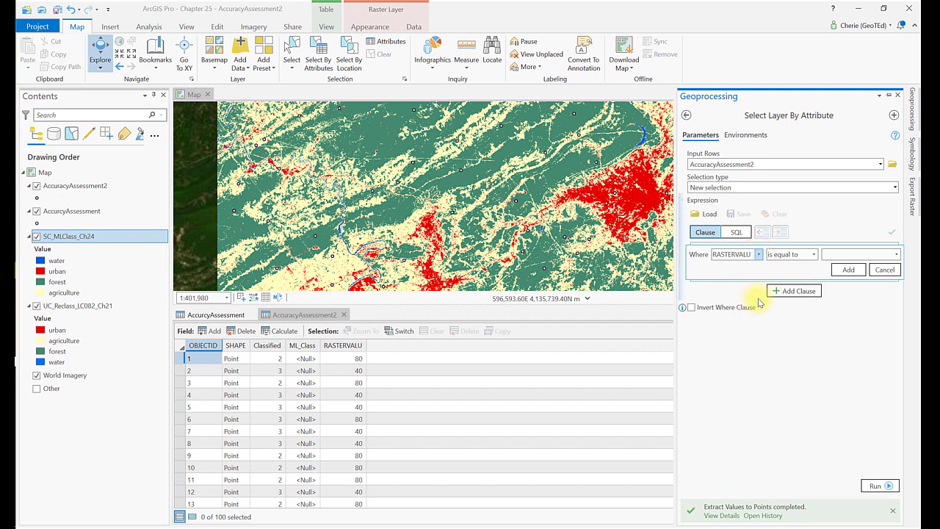
left_click(895, 255)
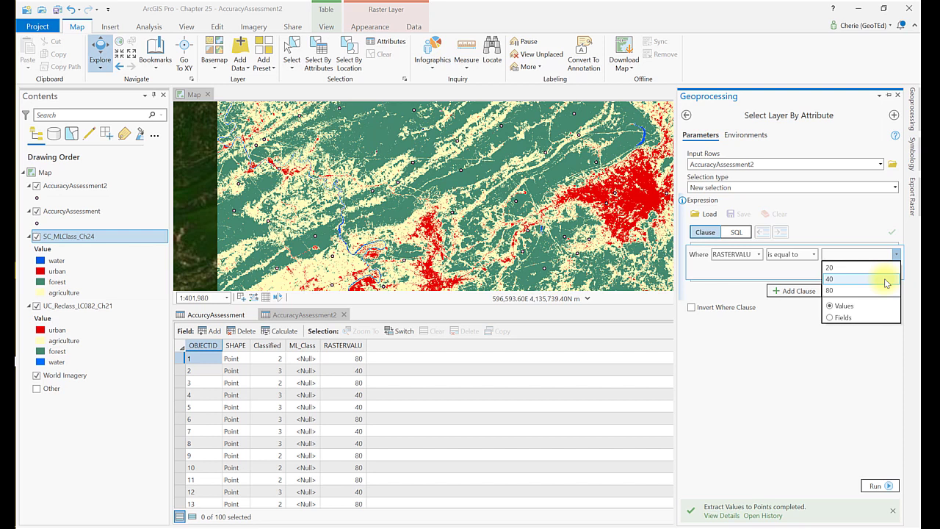
left_click(886, 280)
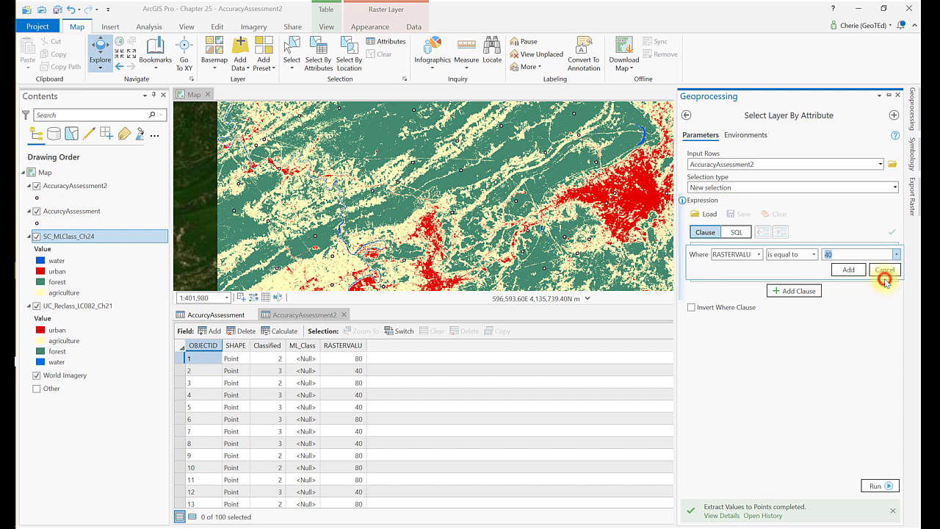
left_click(844, 270)
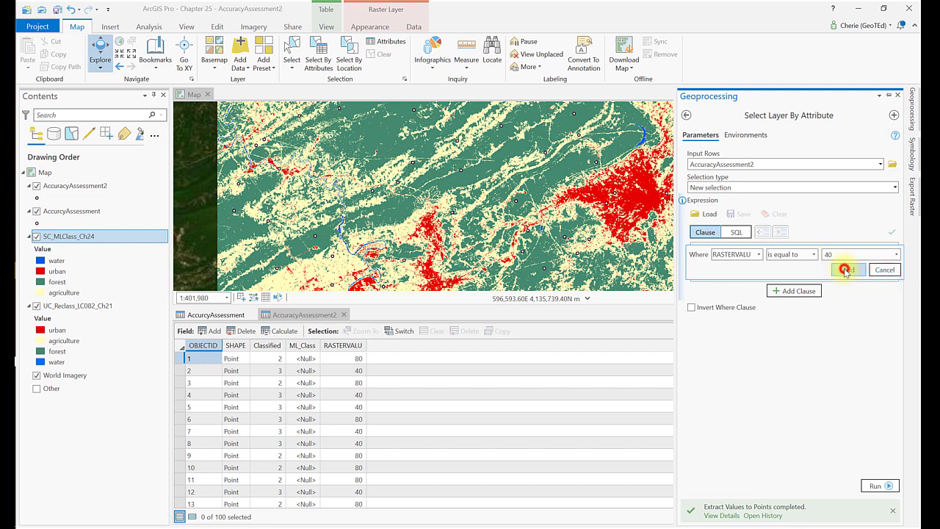
left_click(869, 485)
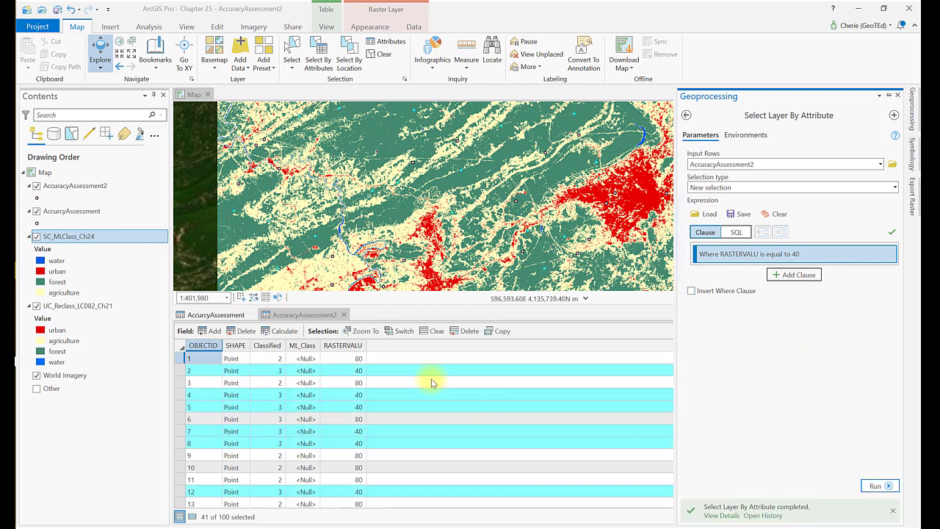
scroll(457, 397, "down", 3)
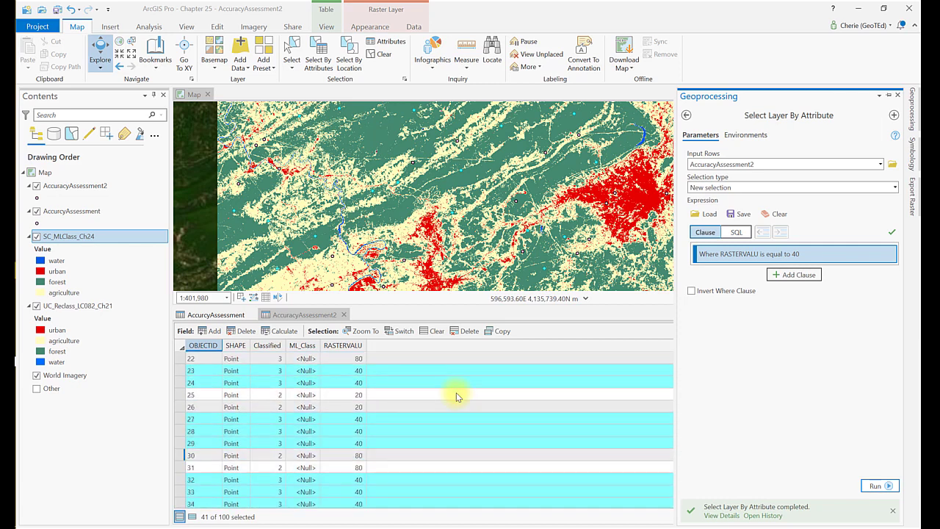
scroll(456, 397, "up", 3)
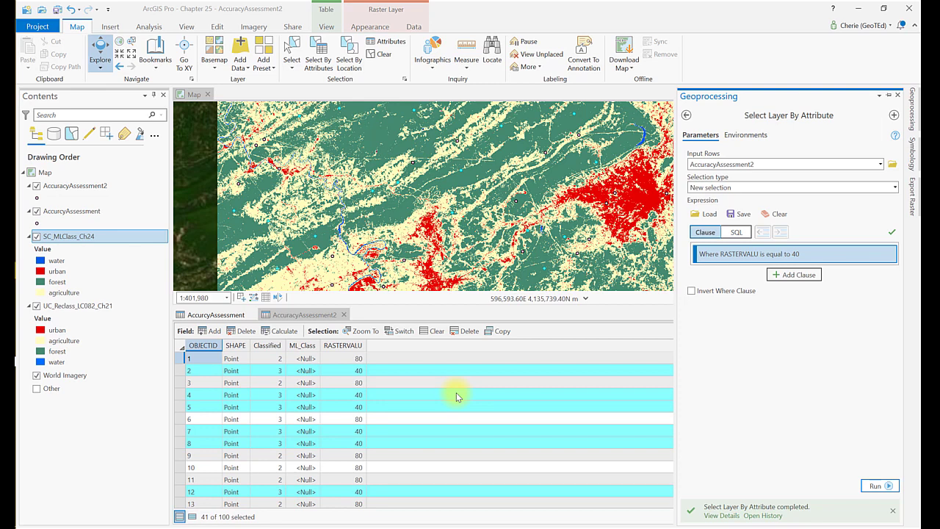
- Calculate the ML_Class field as 3 for the selected points and review the filled rows
left_click(312, 345)
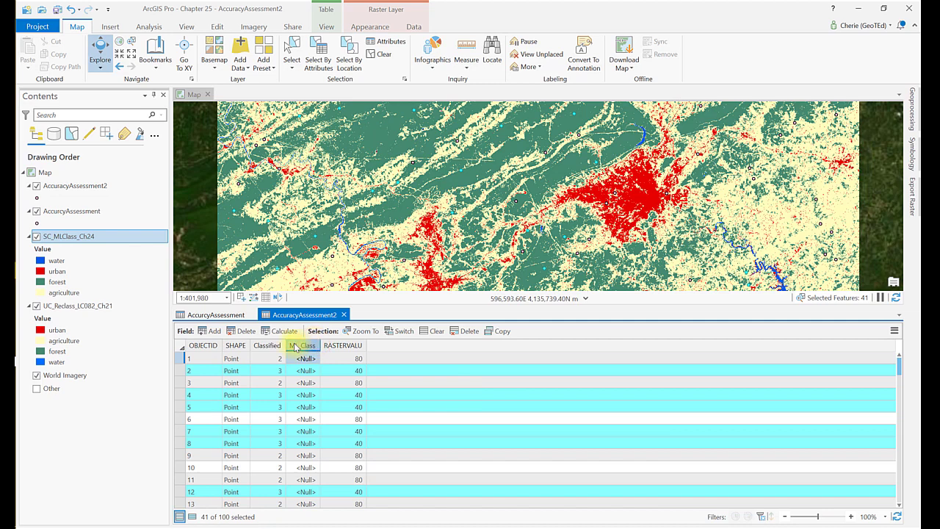
left_click(283, 331)
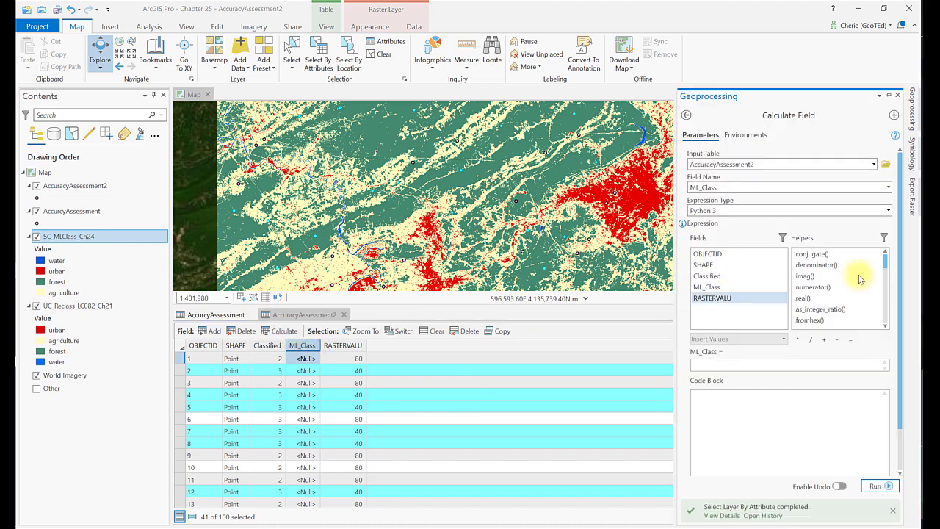
left_click(772, 360)
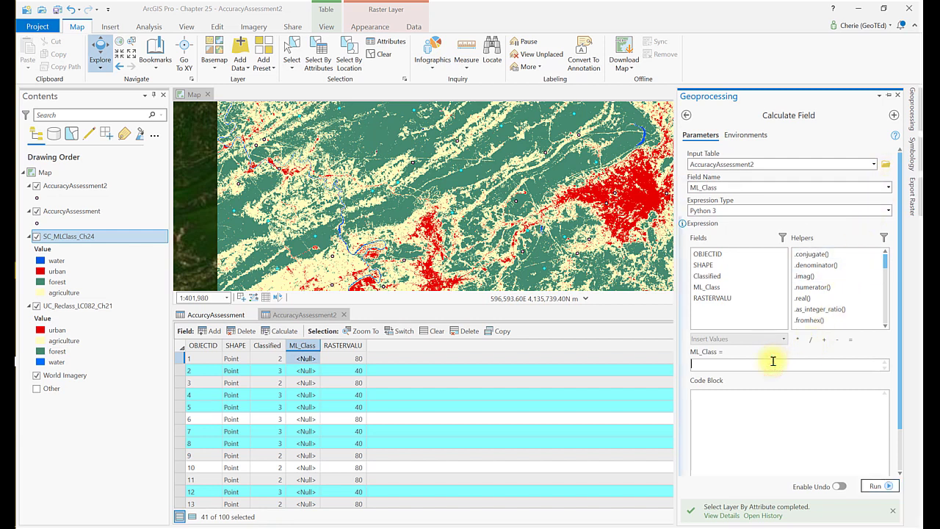
type("3")
left_click(873, 486)
scroll(410, 388, "down", 8)
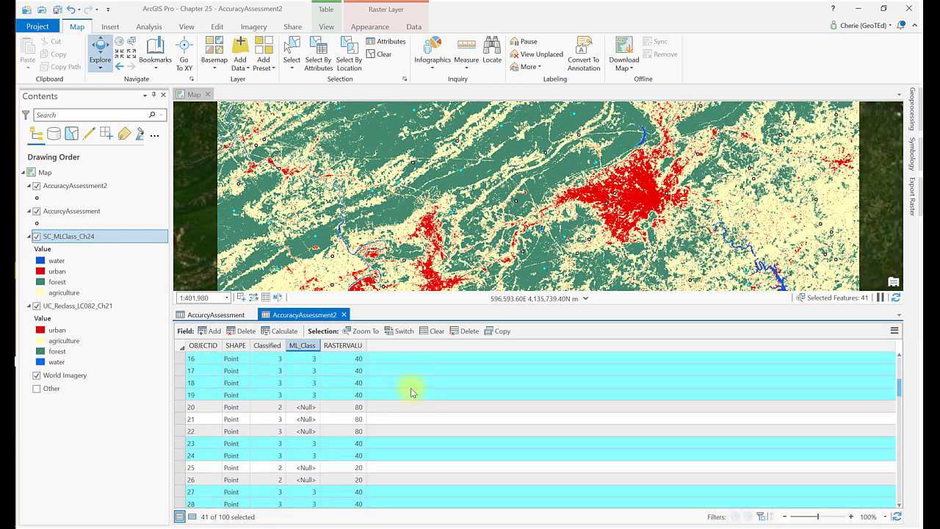
scroll(411, 395, "up", 8)
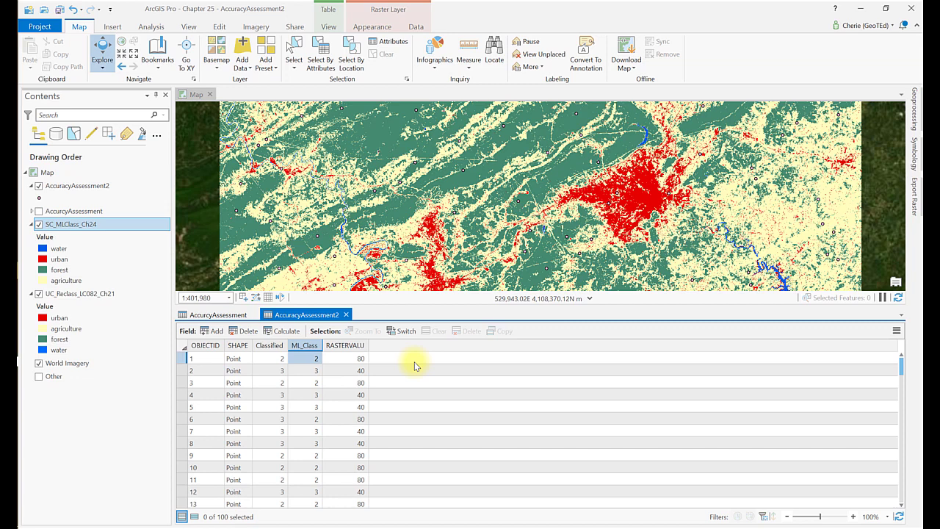
- Delete the RASTERVALU field from the AccuracyAssessment2 attribute table
left_click(345, 345)
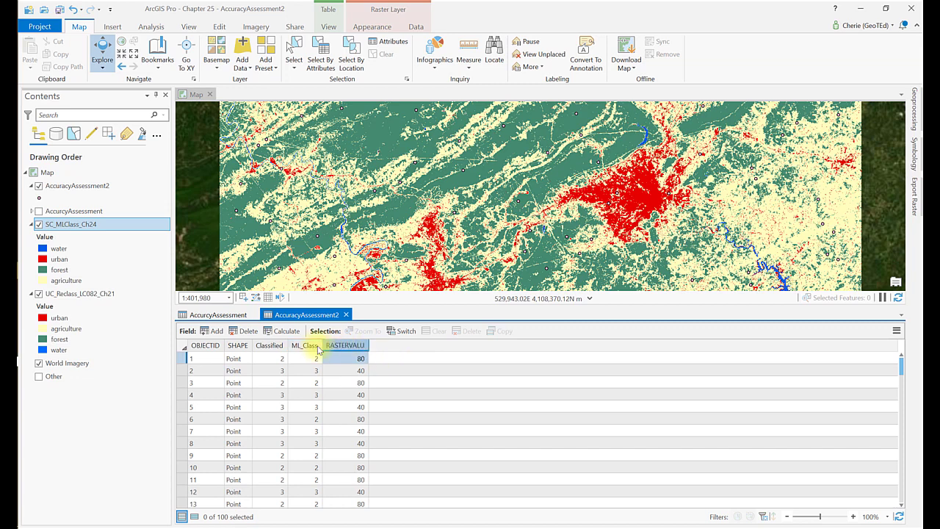
left_click(242, 332)
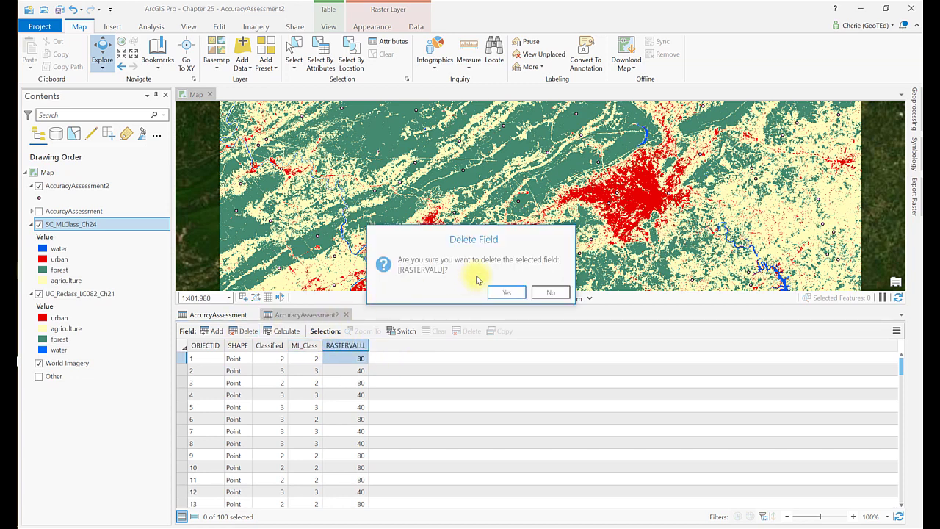
left_click(506, 292)
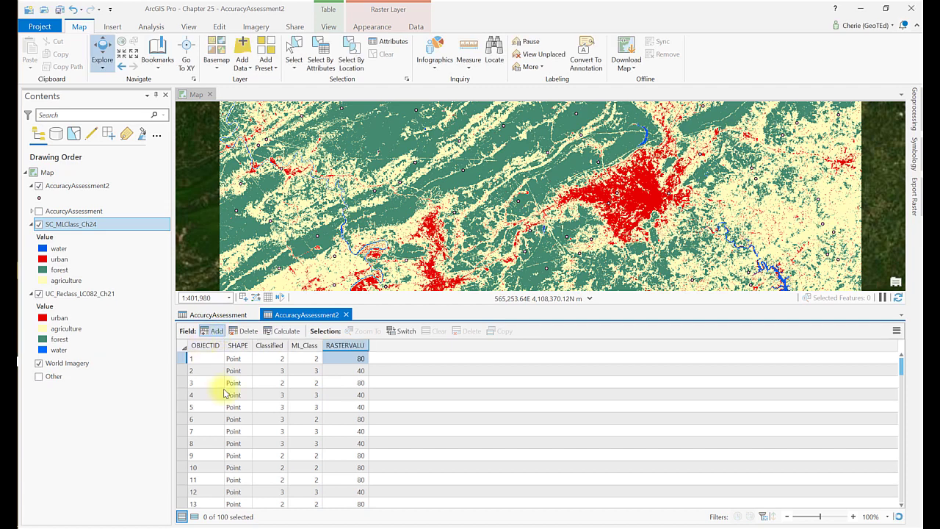
- Add a Long field named aerial to AccuracyAssessment2, save the field changes and close the field design view
left_click(214, 331)
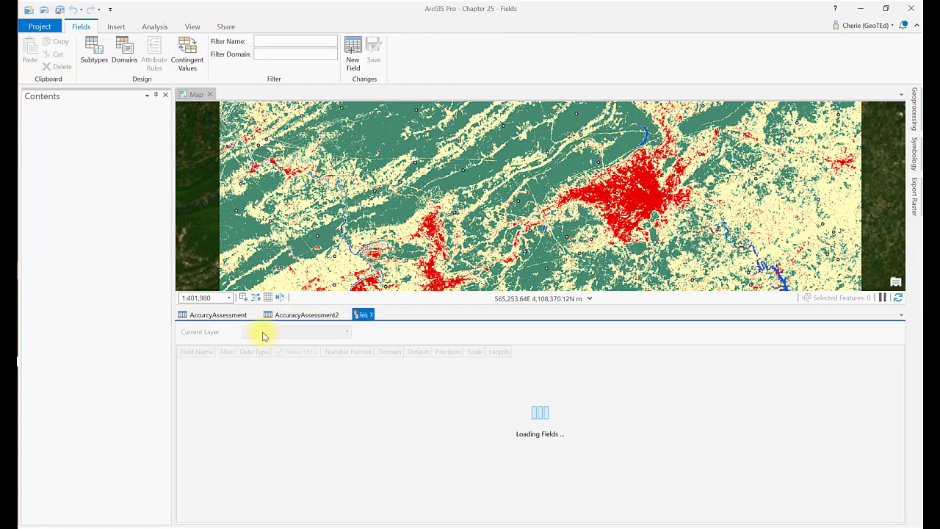
type("aerial")
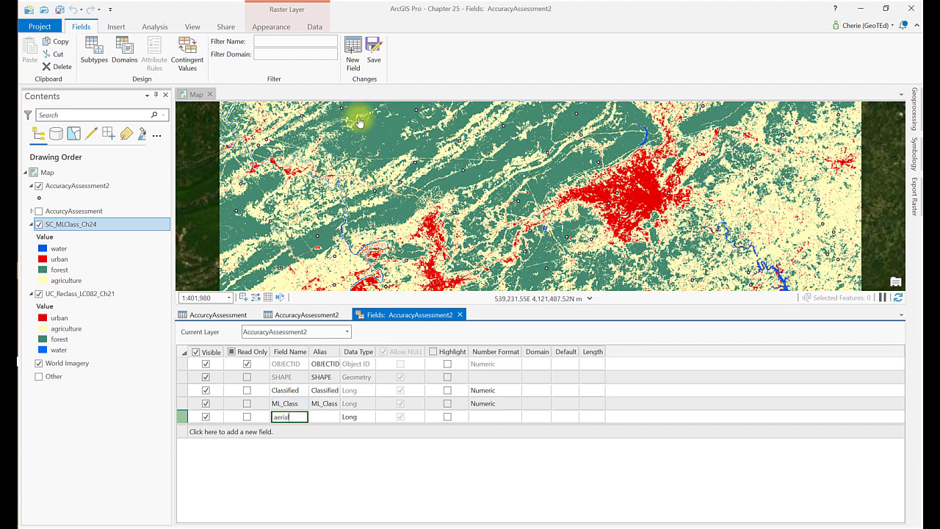
left_click(373, 57)
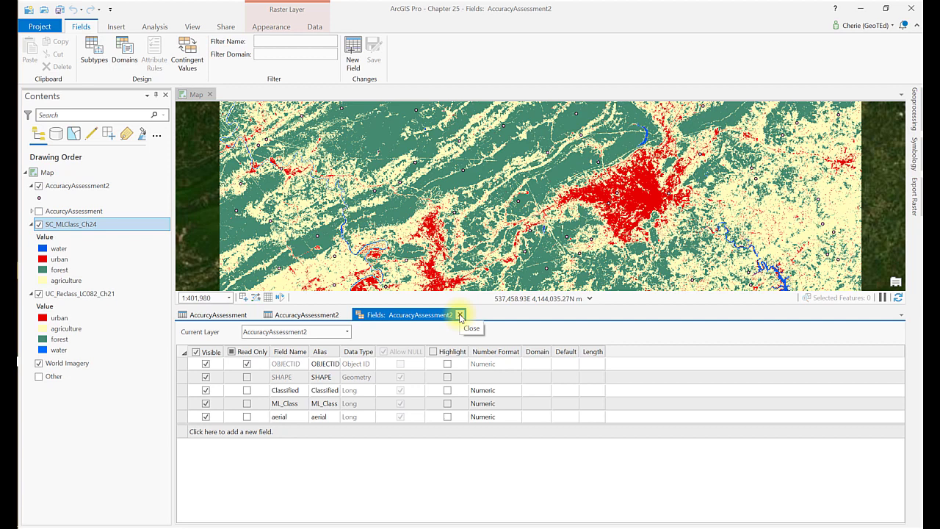
left_click(460, 315)
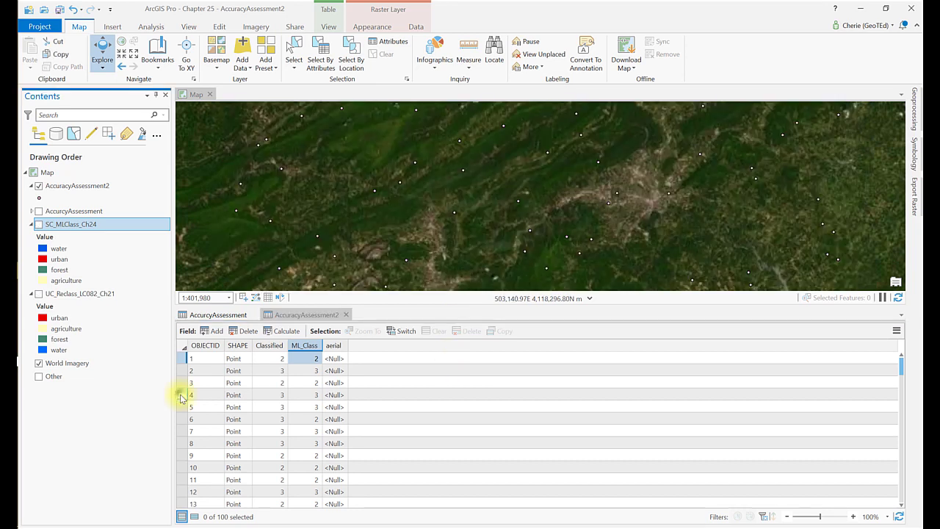
- Zoom to the point with OBJECTID 4 and flash it to examine its land cover on the World Imagery
right_click(183, 394)
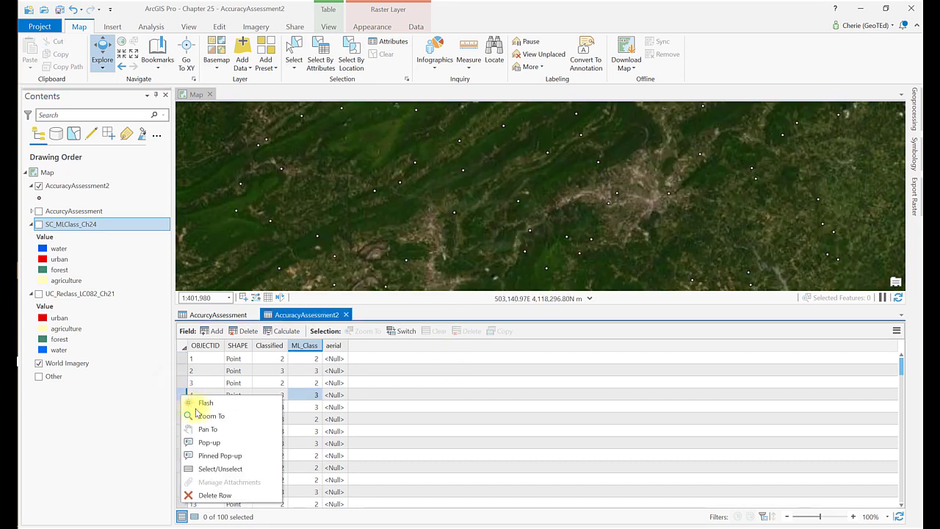
left_click(204, 416)
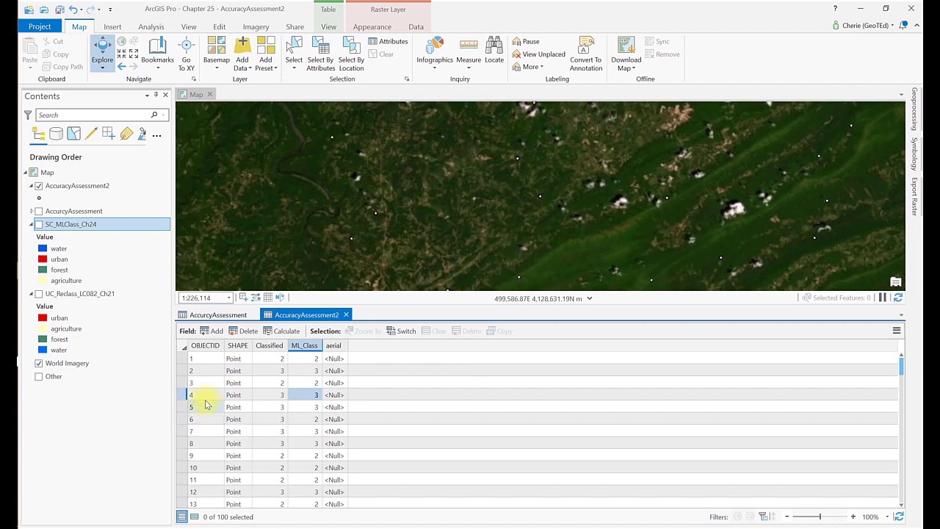
right_click(180, 394)
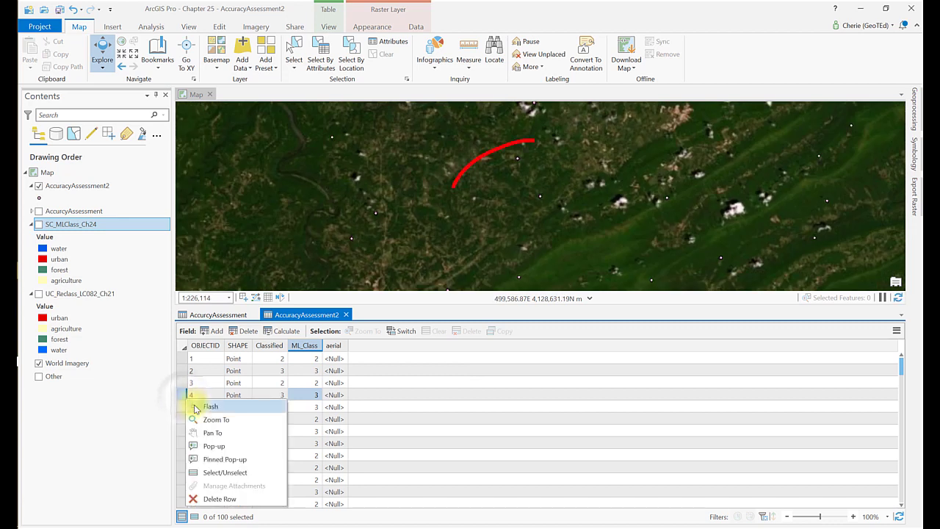
left_click(207, 406)
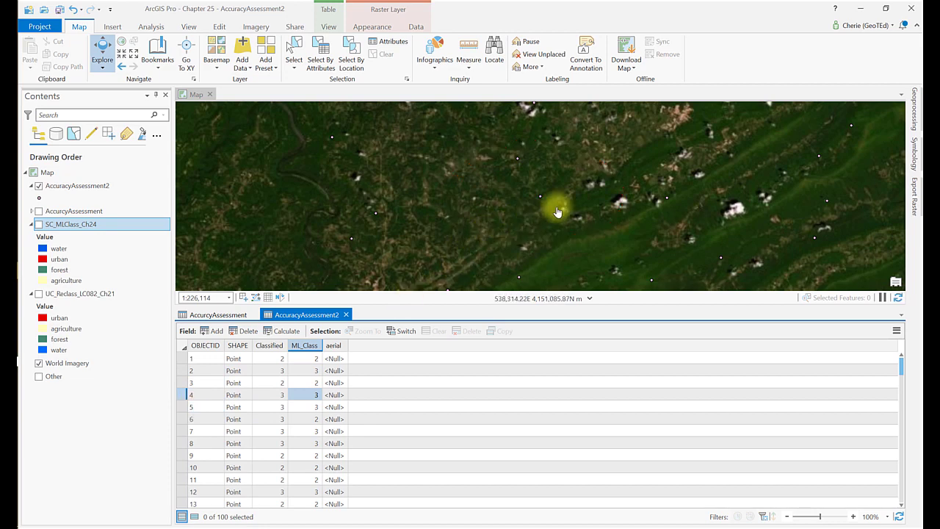
scroll(557, 212, "up", 2)
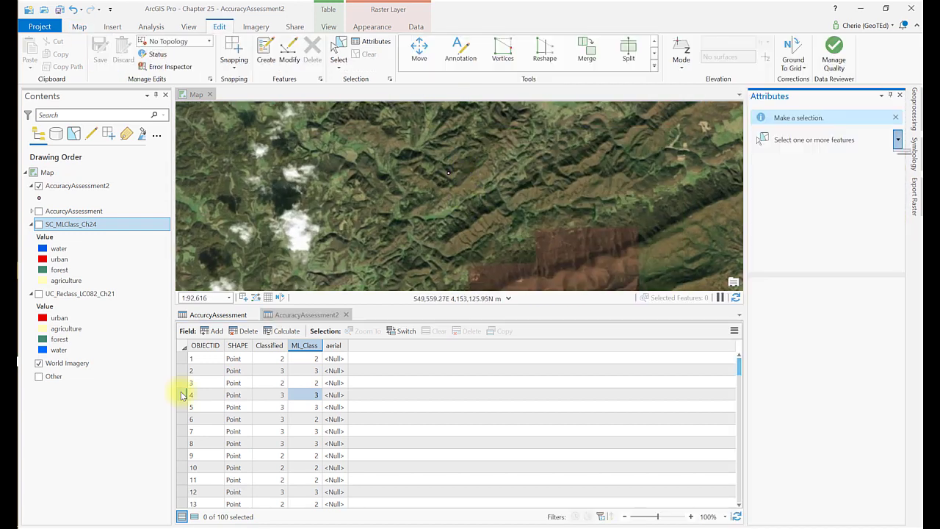
- Select the point with OBJECTID 4 and set its aerial attribute to 3
left_click(182, 395)
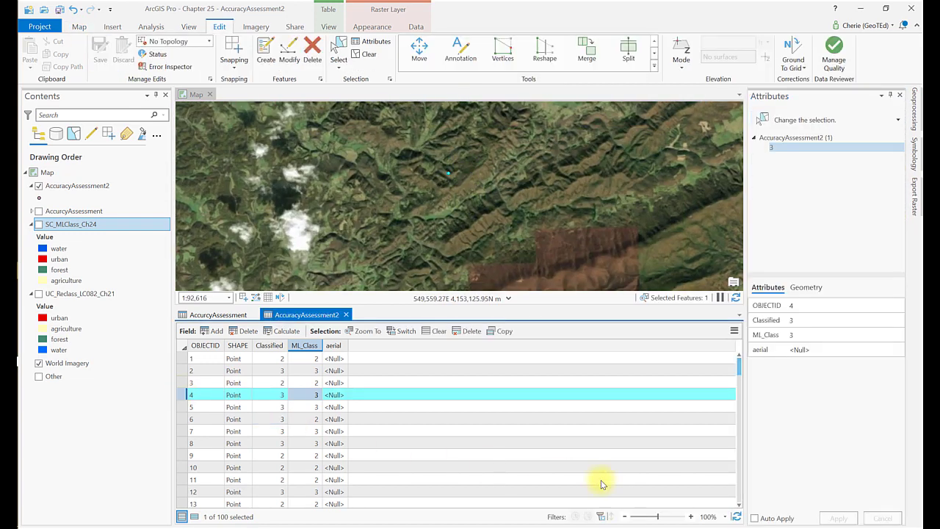
left_click(807, 348)
type("3")
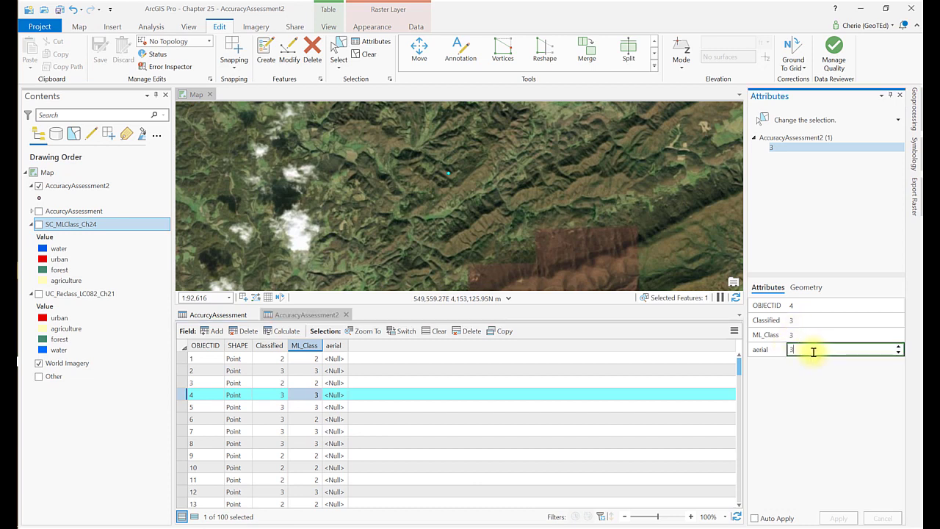
key("Return")
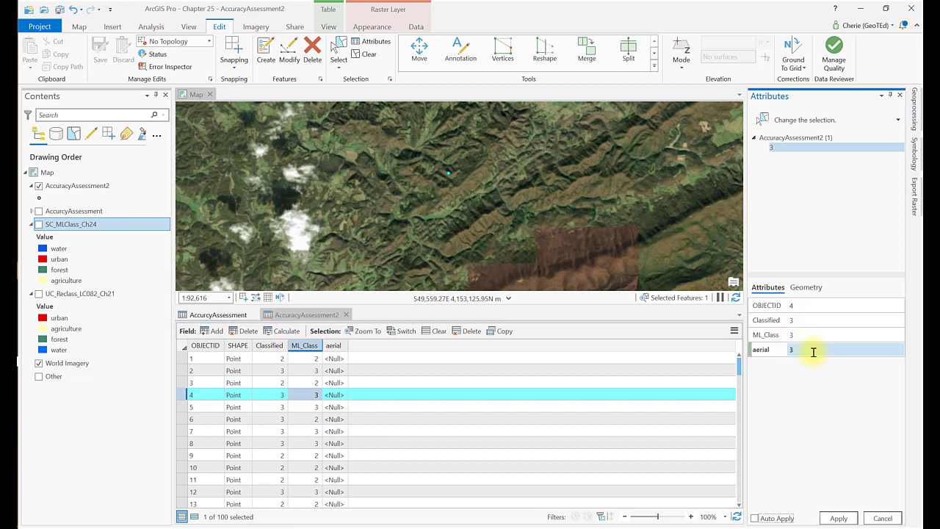
left_click(234, 410)
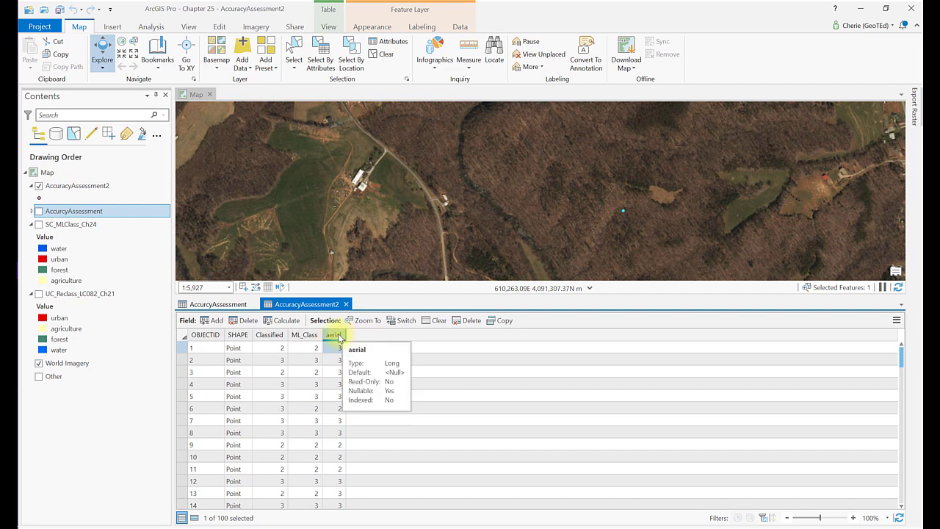
- Set up Summary Statistics from the aerial field of AccuracyAssessment2, with aerial as a statistics field of type Count
right_click(339, 337)
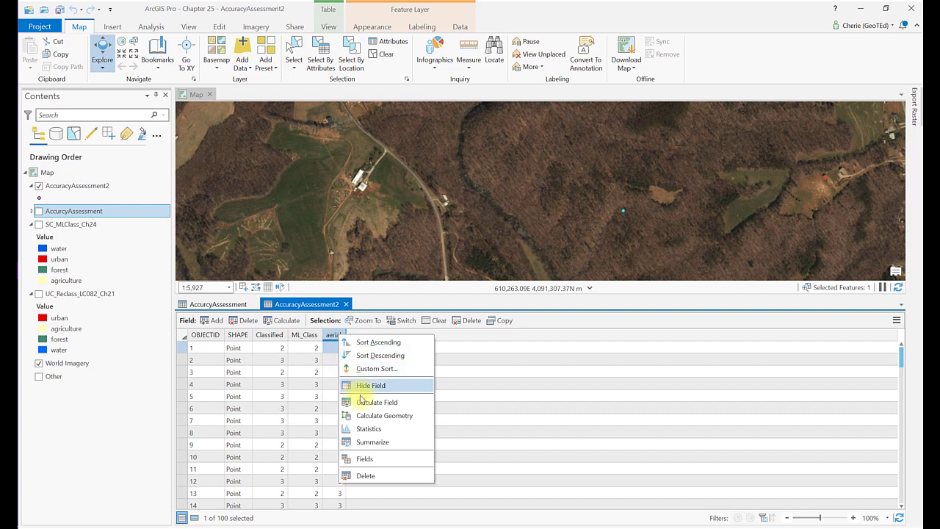
left_click(370, 443)
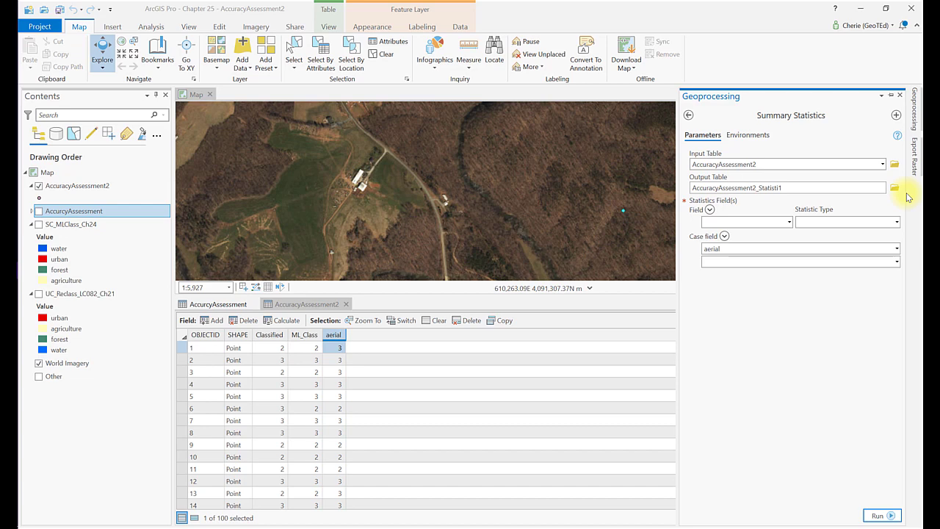
left_click(787, 223)
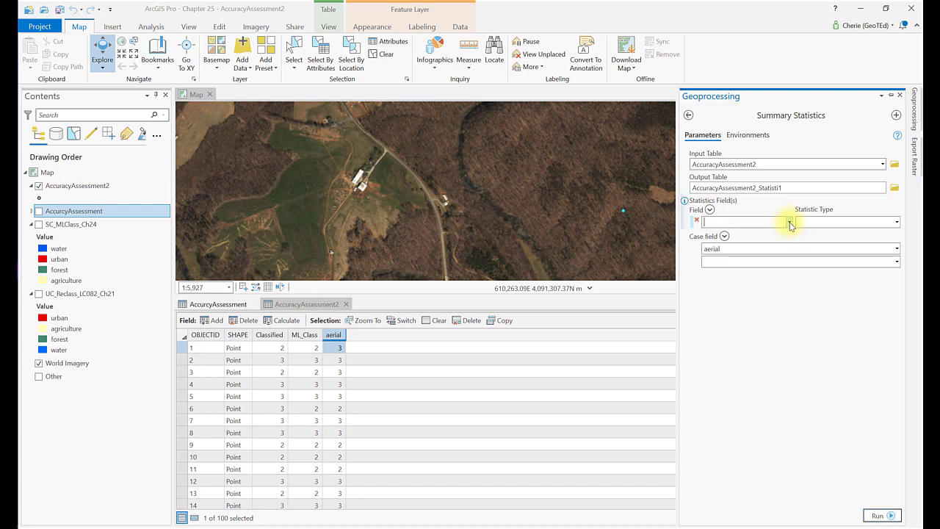
left_click(789, 222)
left_click(752, 271)
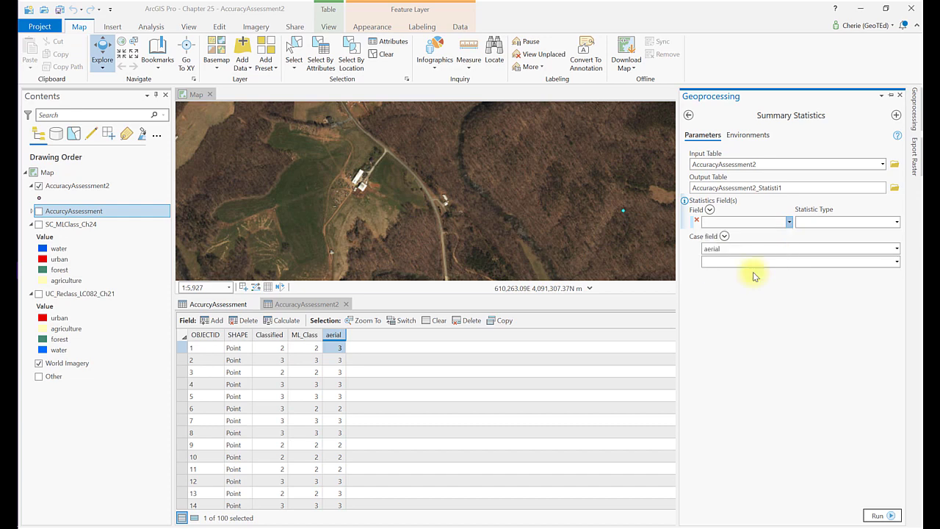
left_click(896, 223)
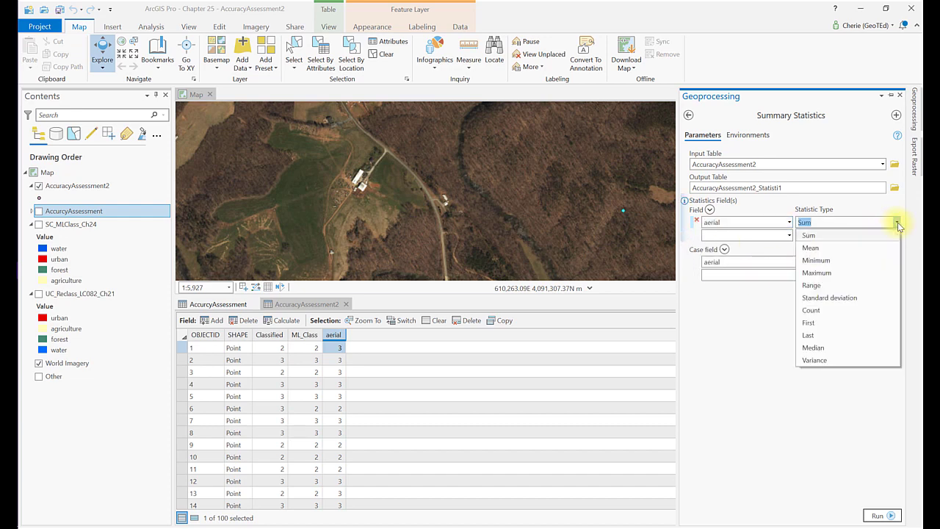
left_click(845, 310)
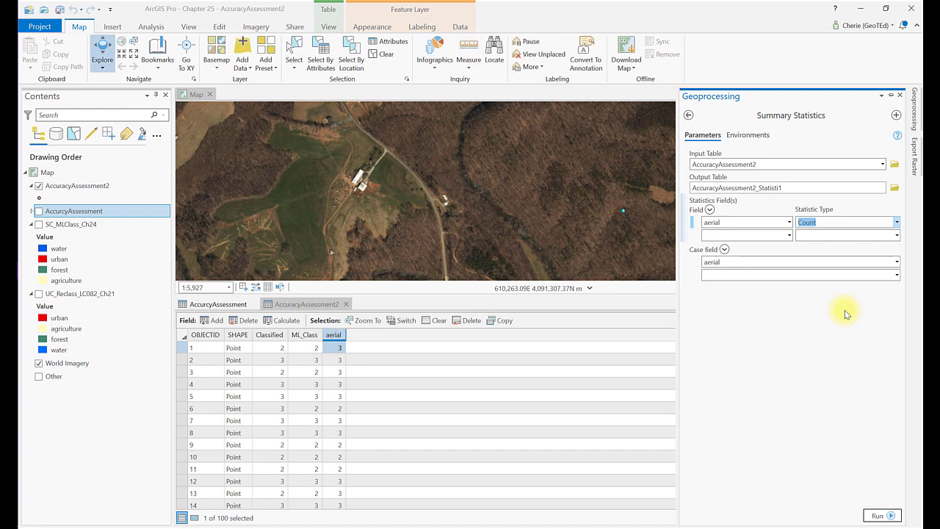
- Add Classified as a second statistics field of type Count and as an additional case field alongside aerial
left_click(789, 235)
left_click(788, 247)
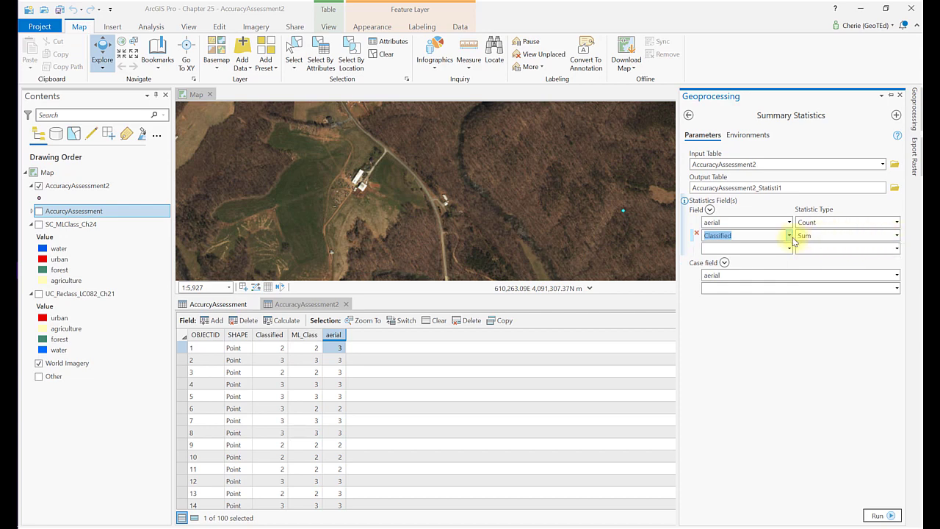
left_click(897, 235)
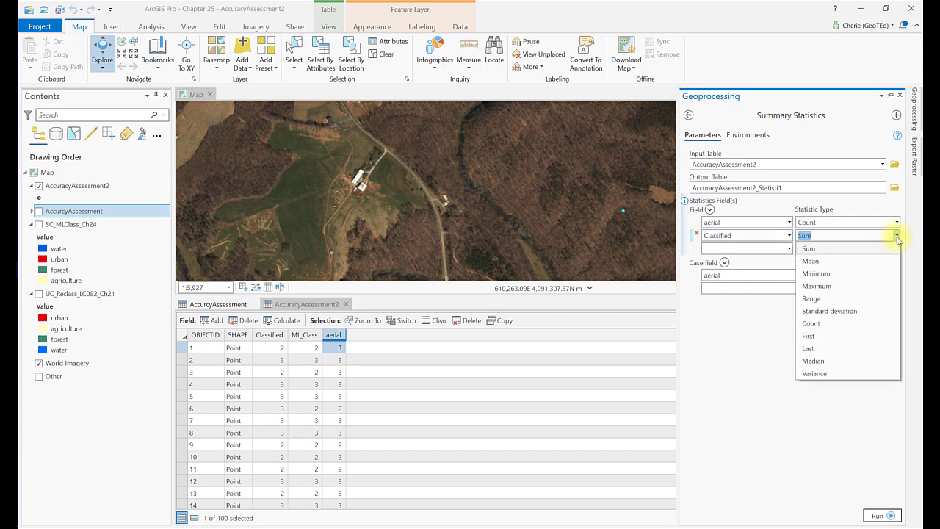
left_click(834, 323)
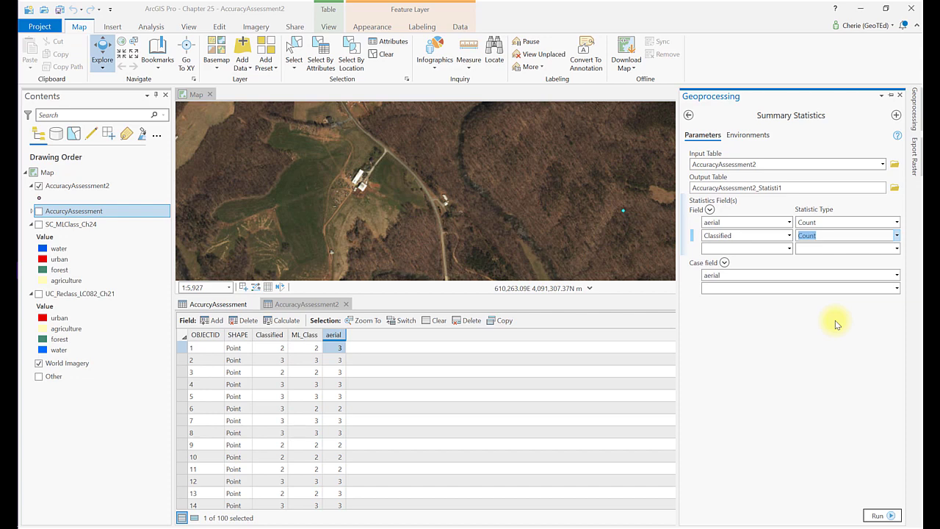
left_click(896, 287)
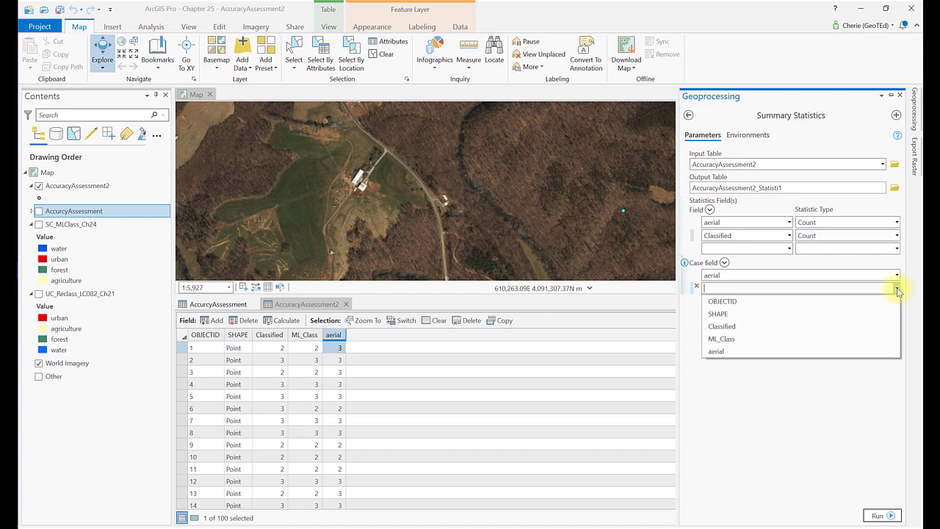
left_click(807, 326)
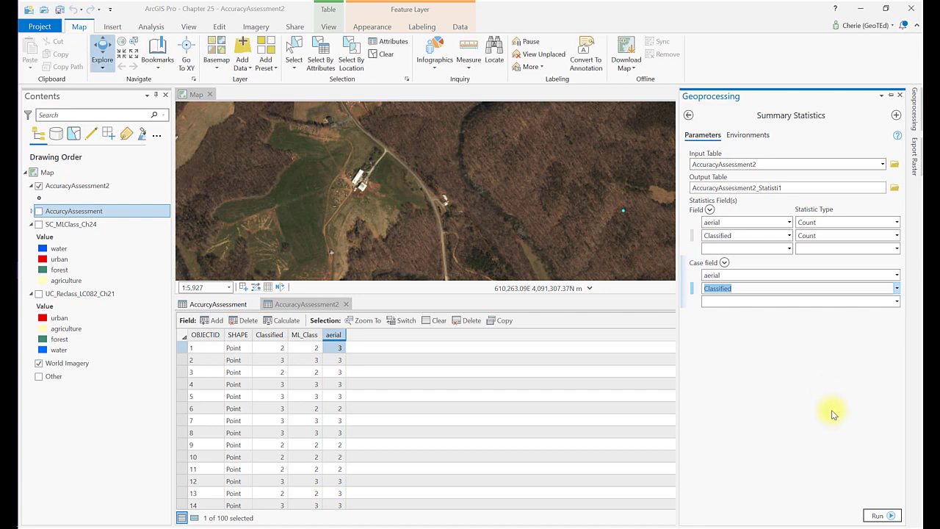
- Run the Summary Statistics tool and open its output standalone table
left_click(879, 516)
mouse_move(880, 521)
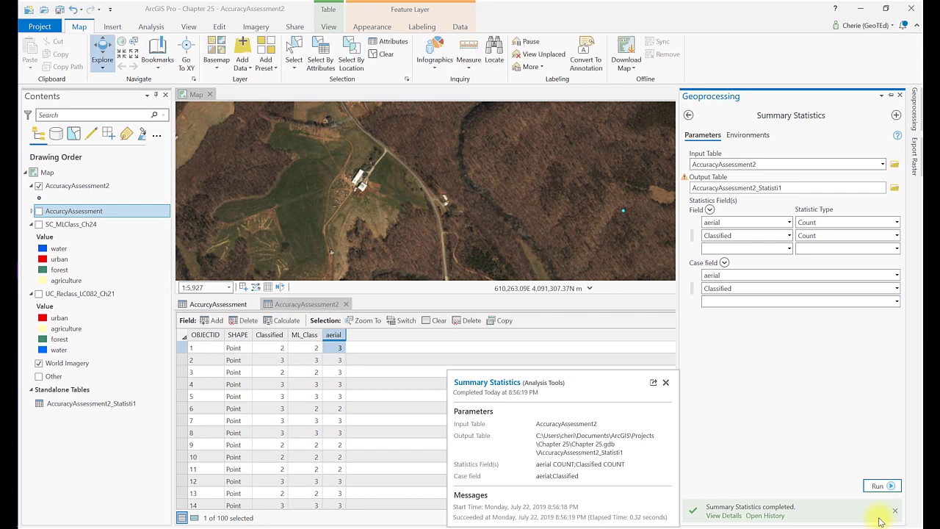
left_click(79, 403)
right_click(81, 406)
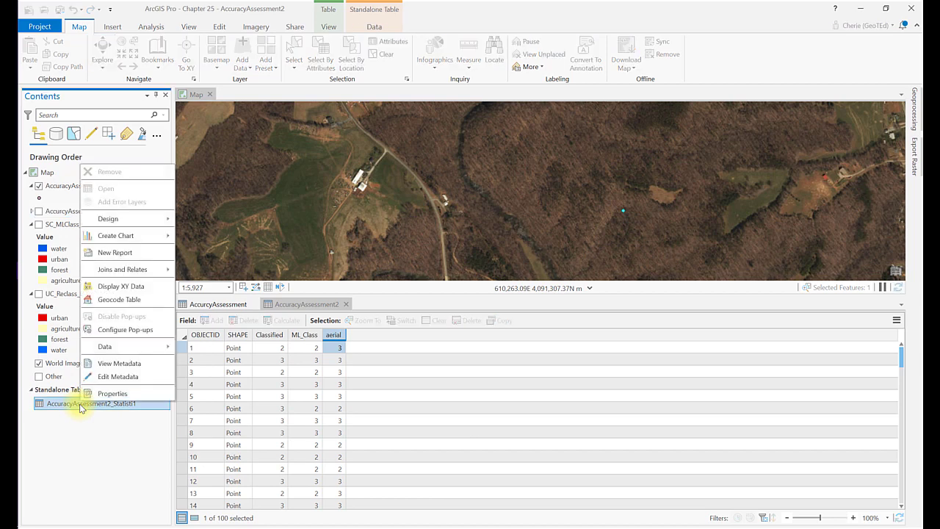
left_click(105, 189)
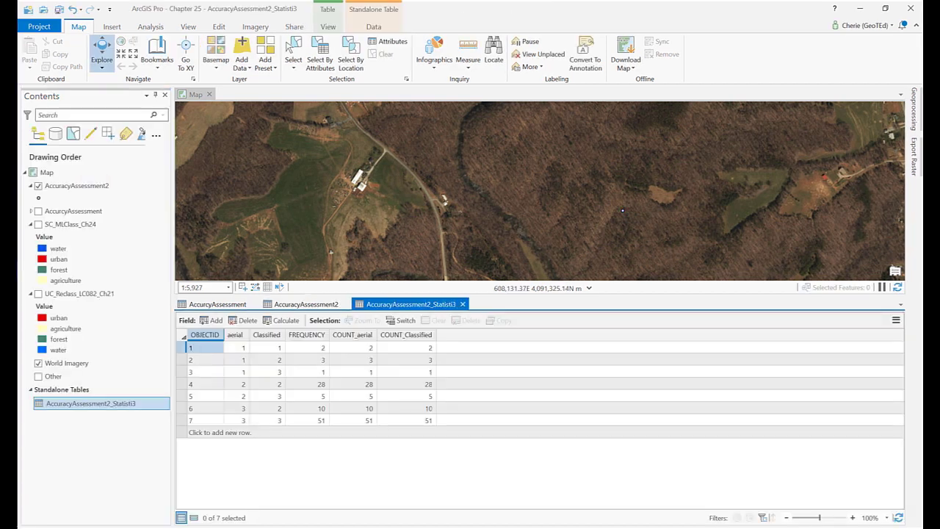